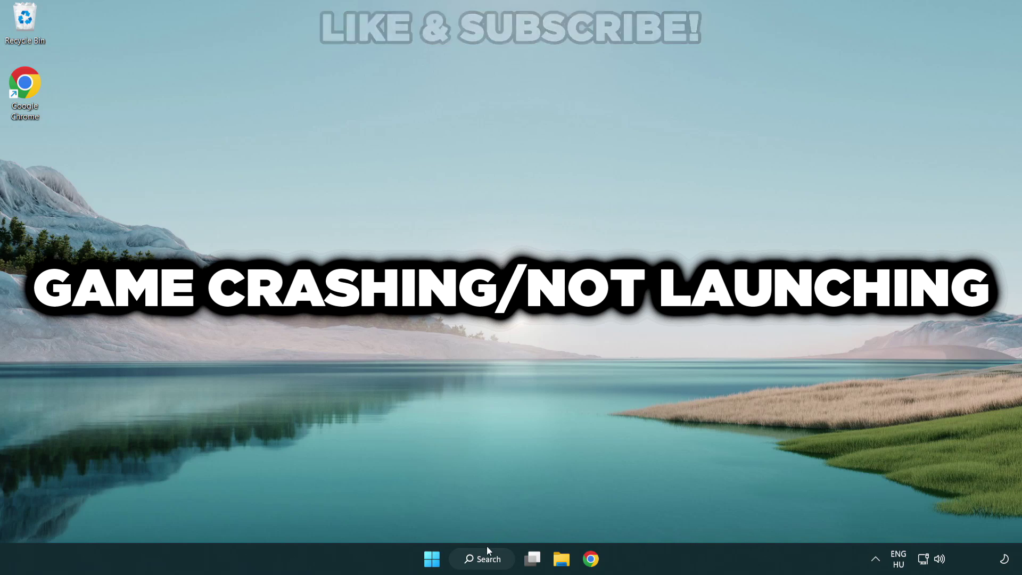
# Search Windows for 'device manager' from the taskbar
pyautogui.click(488, 563)
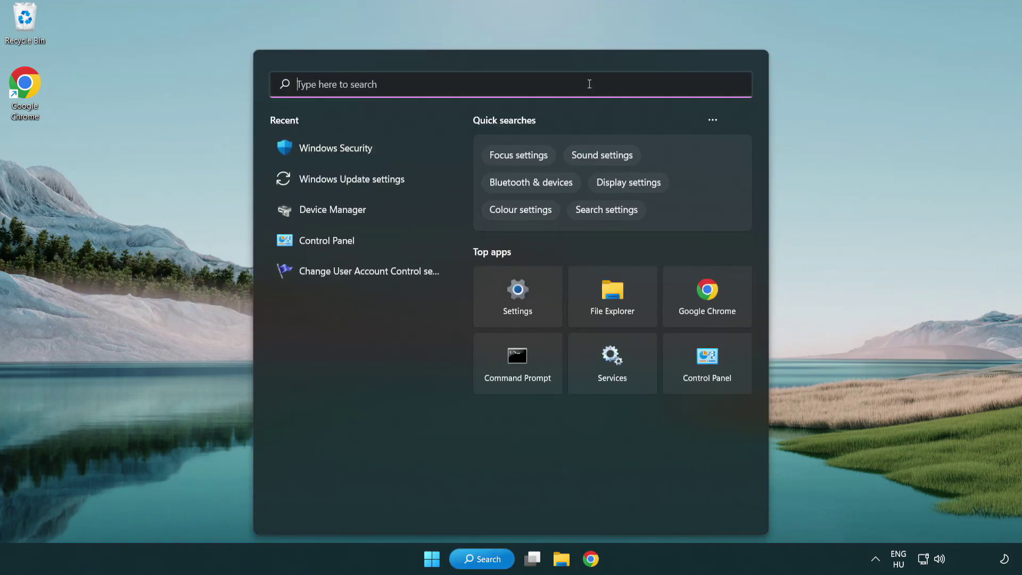
pyautogui.write('device m')
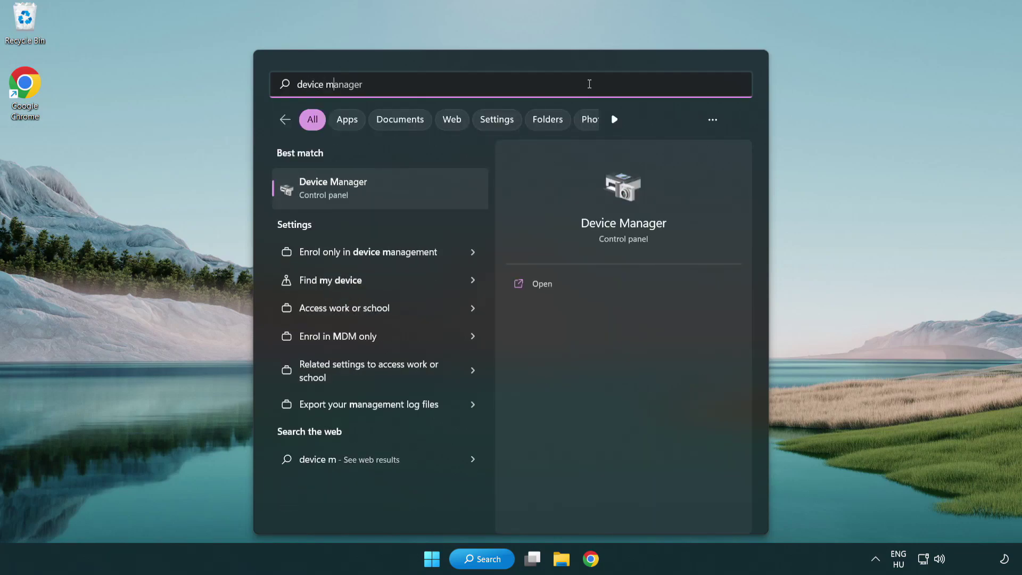
pyautogui.write('anager')
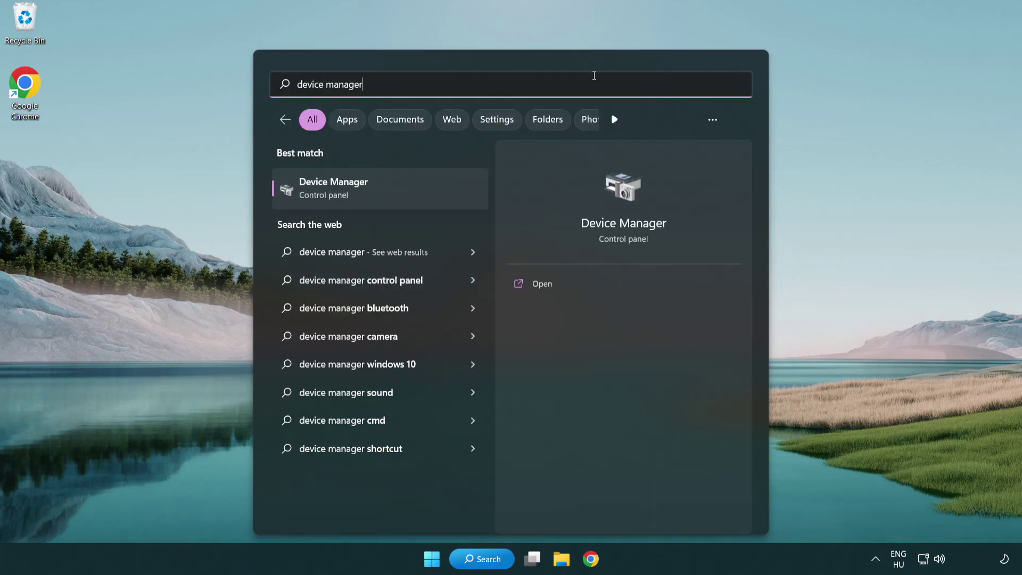
# Launch Device Manager and expand Display adapters to select the VMware SVGA 3D adapter
pyautogui.click(410, 196)
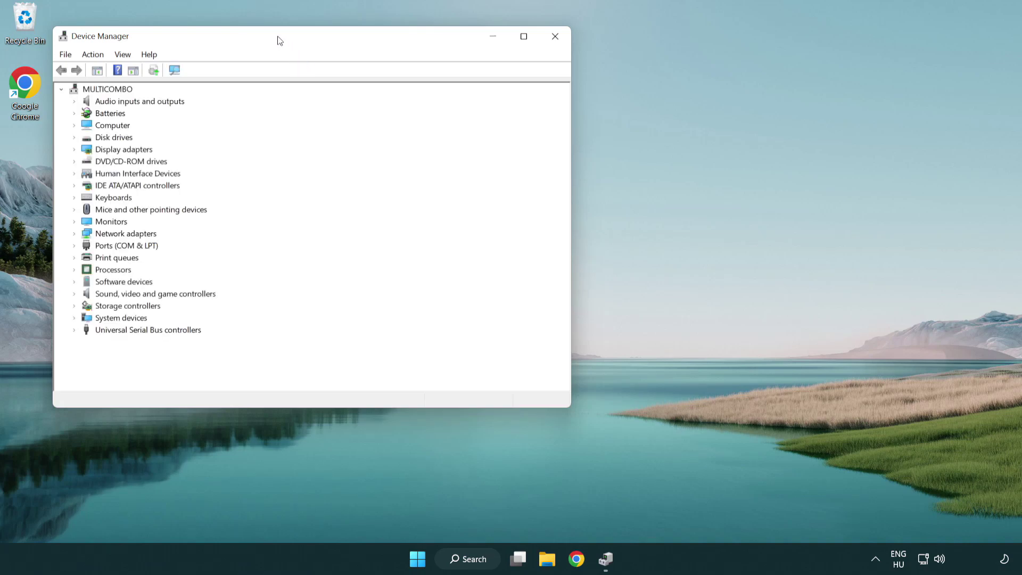
pyautogui.moveTo(276, 39); pyautogui.dragTo(450, 102)
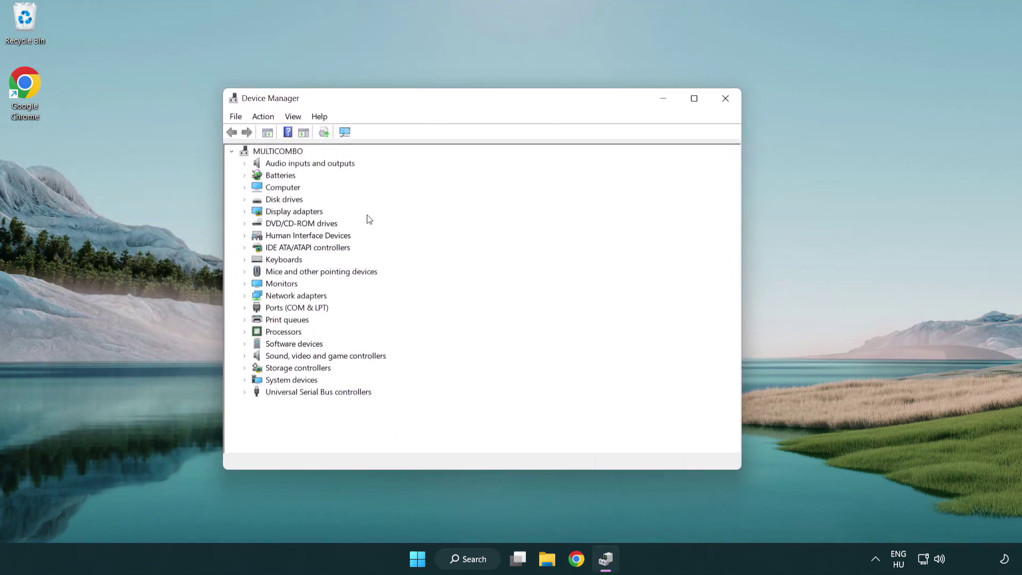
pyautogui.click(280, 215)
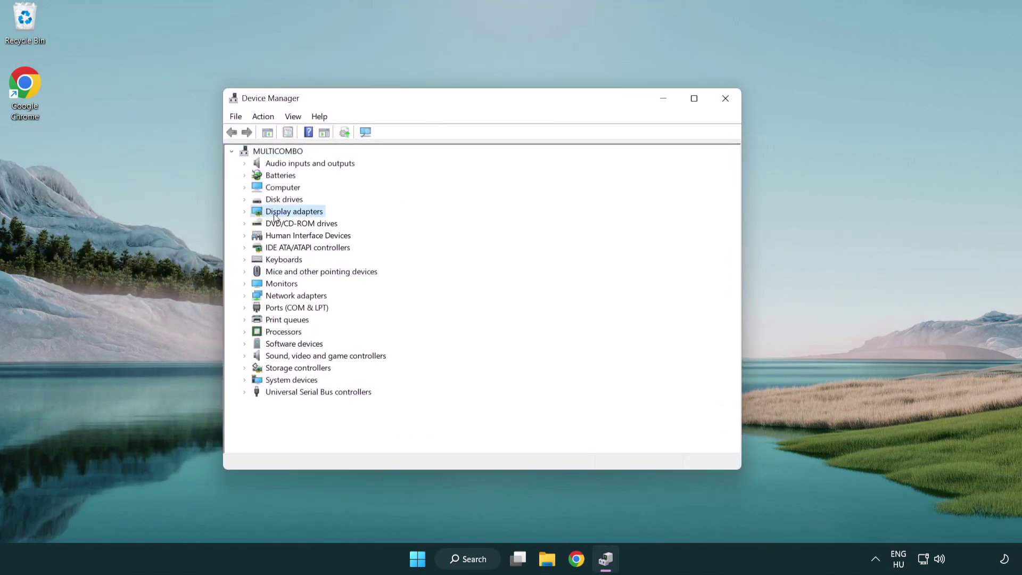
pyautogui.click(245, 213)
pyautogui.click(288, 225)
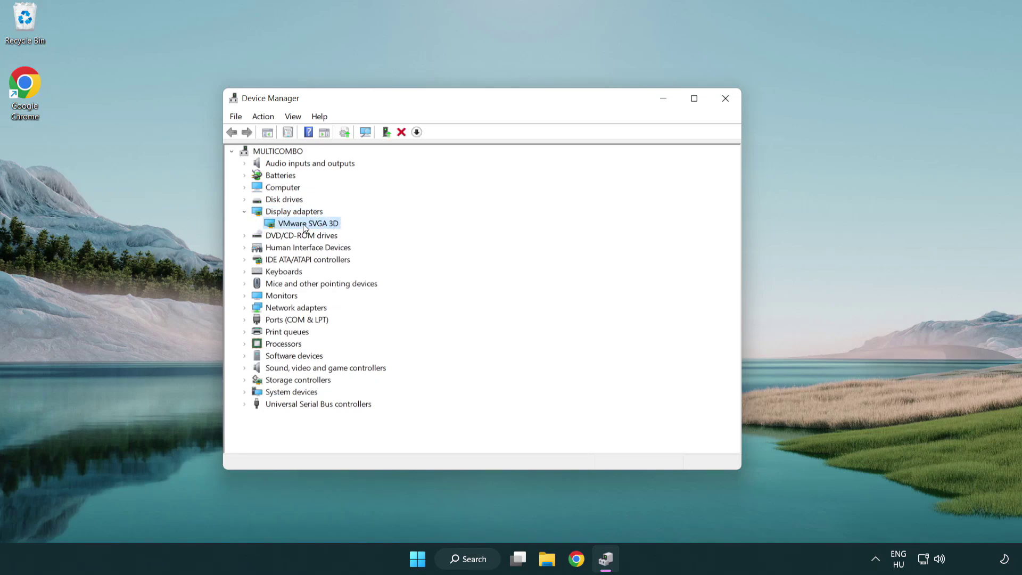
# Update the VMware SVGA 3D driver automatically, confirming the best driver is installed
pyautogui.rightClick(304, 227)
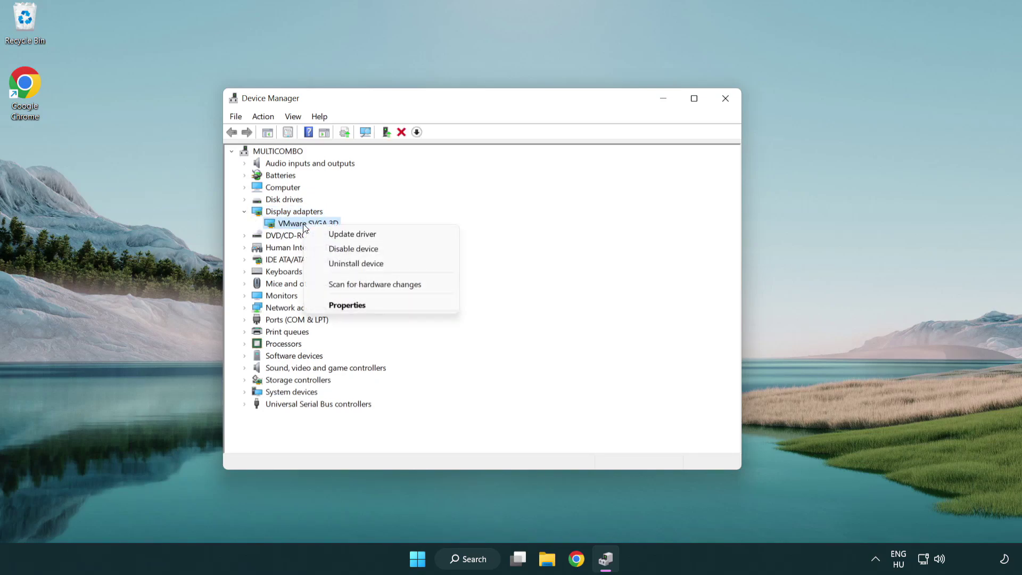
pyautogui.click(403, 235)
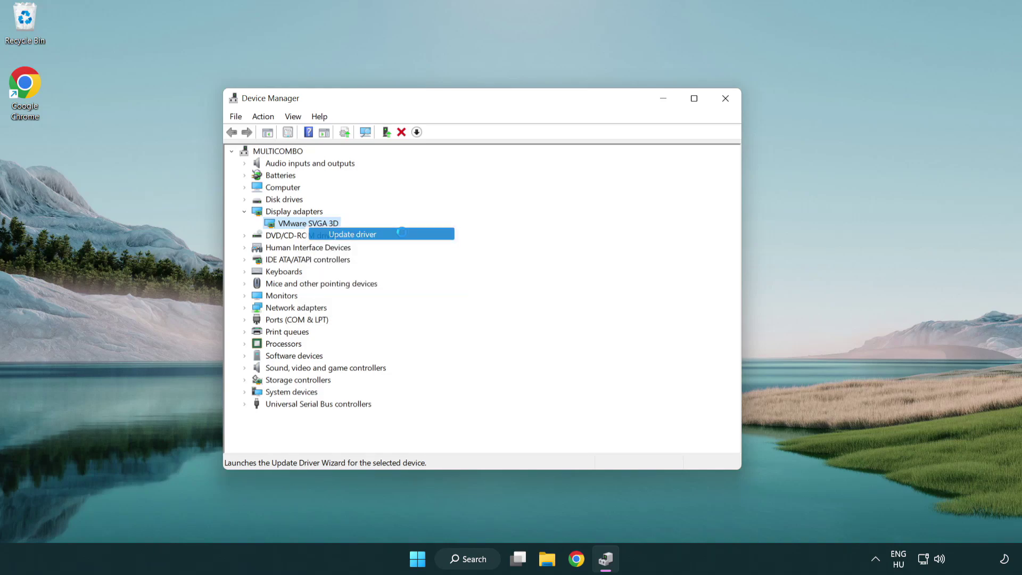
pyautogui.moveTo(422, 159); pyautogui.dragTo(442, 153)
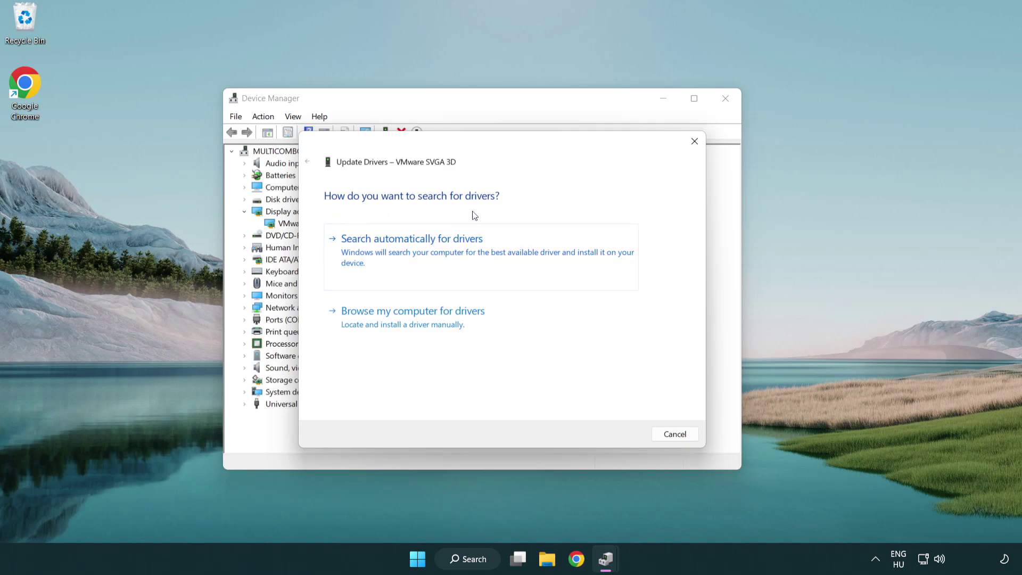
pyautogui.click(450, 249)
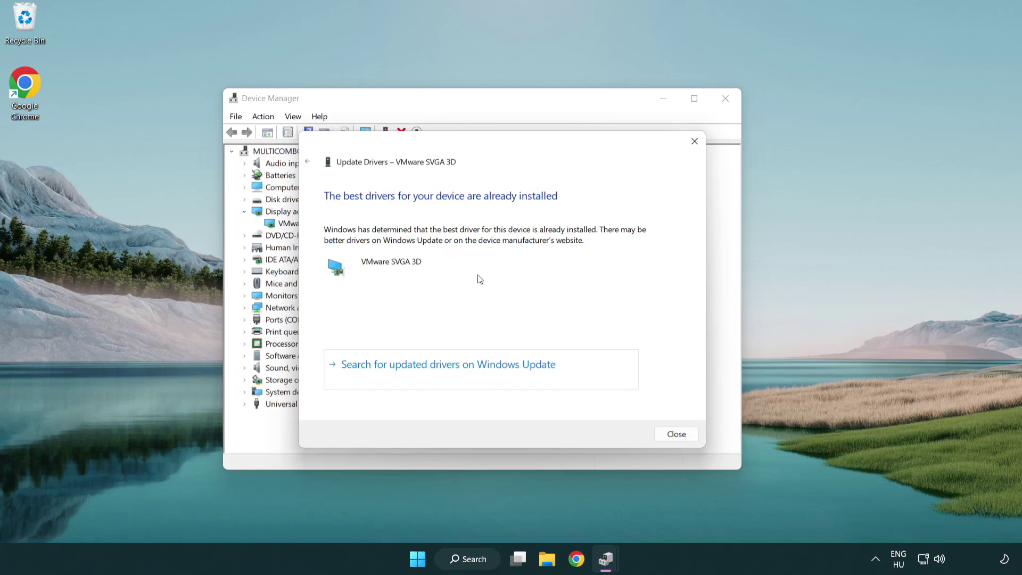
pyautogui.click(677, 435)
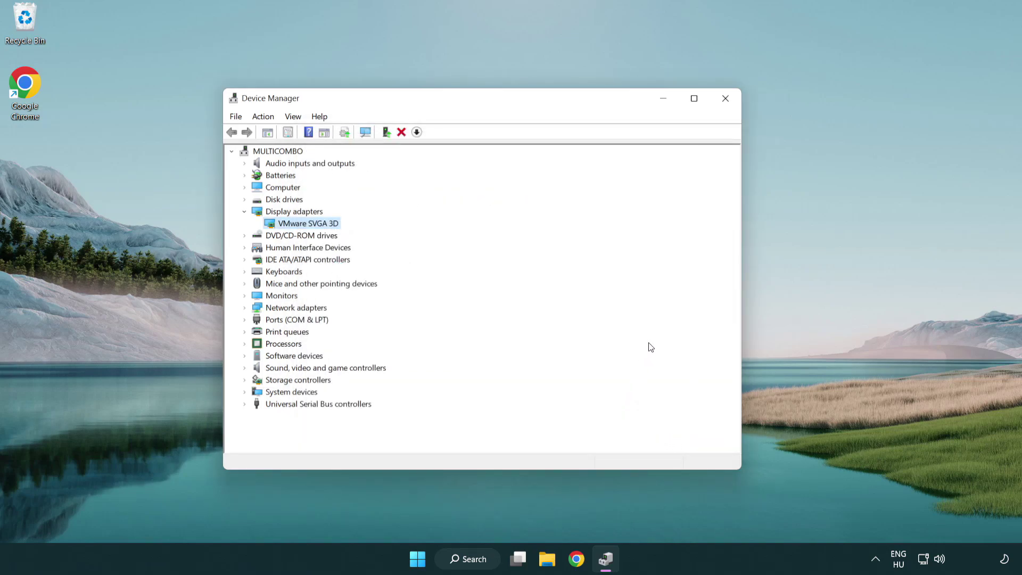
# Close Device Manager and search Windows for 'update'
pyautogui.click(728, 103)
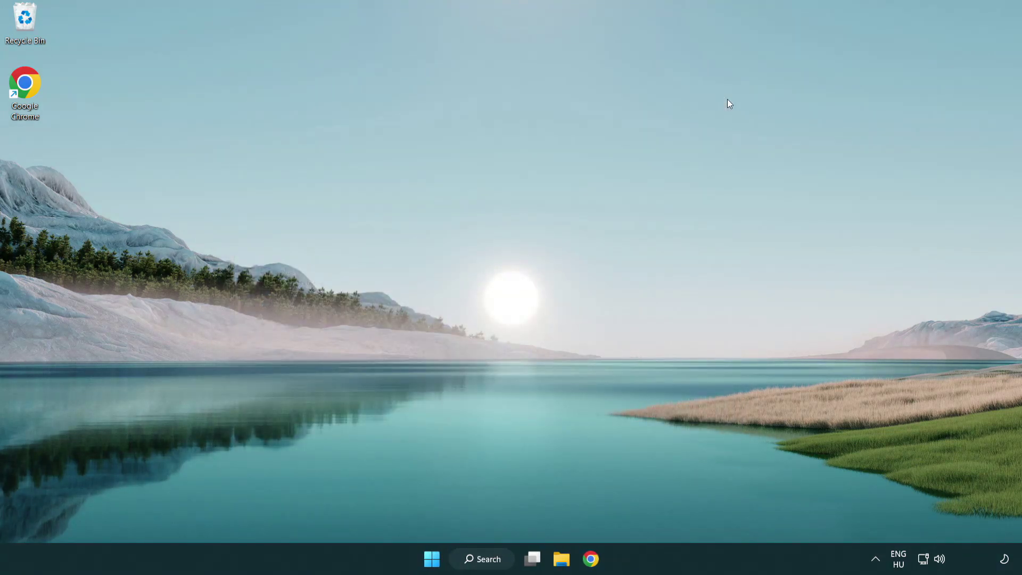
pyautogui.click(490, 557)
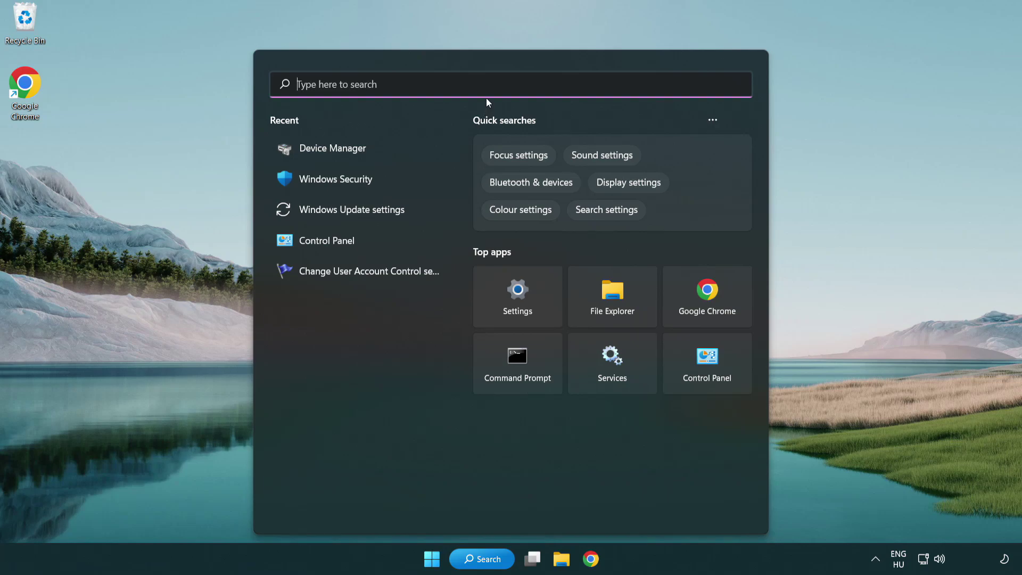
pyautogui.write('u')
pyautogui.write('pdate')
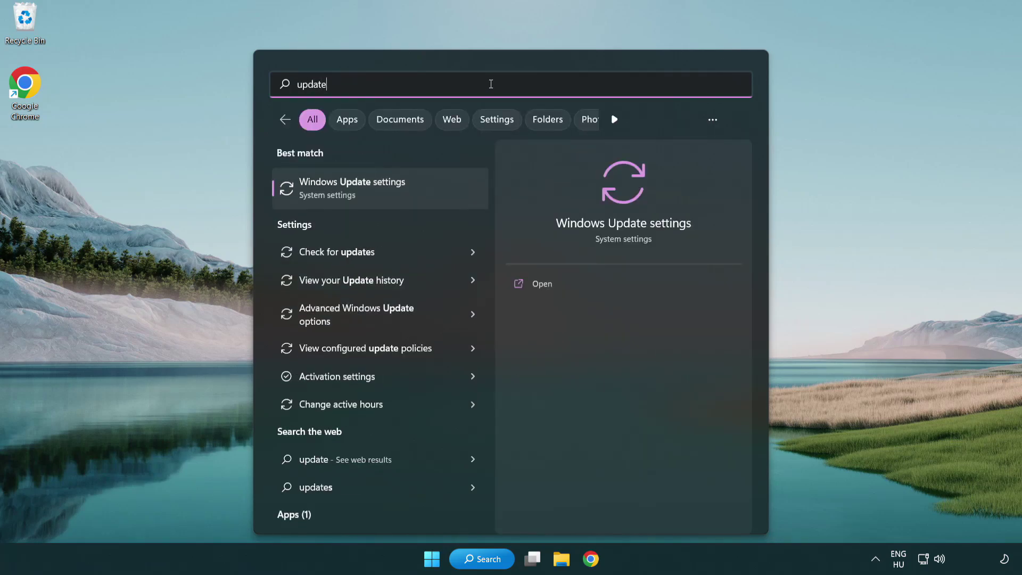
# Run Check for updates in Windows Update, confirm it's up to date, and close Settings
pyautogui.click(399, 194)
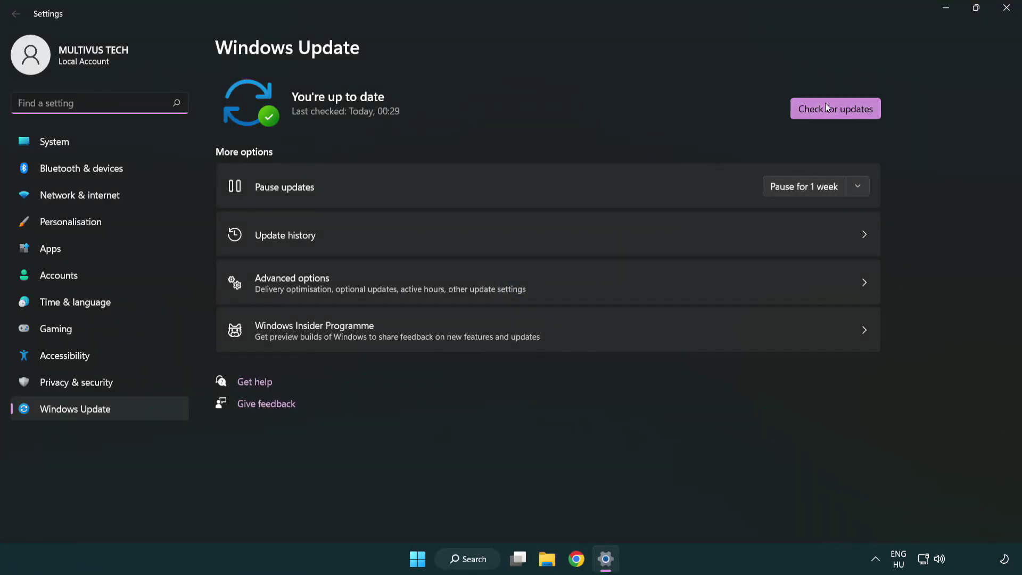
pyautogui.click(853, 116)
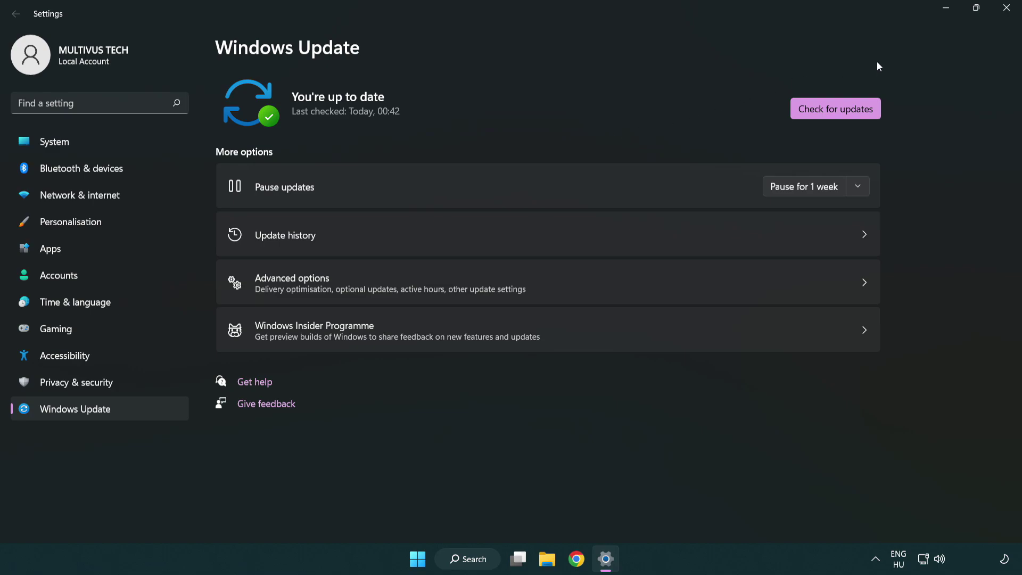
pyautogui.click(1003, 16)
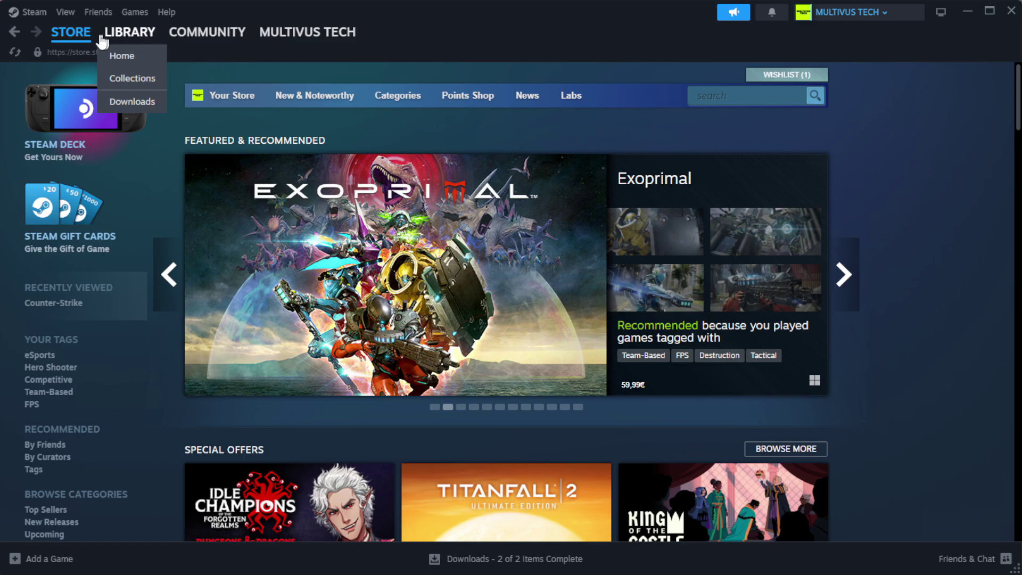
# Open Steam's Library home and right-click YOUR NOT WORKING GAME under Favorites
pyautogui.click(148, 56)
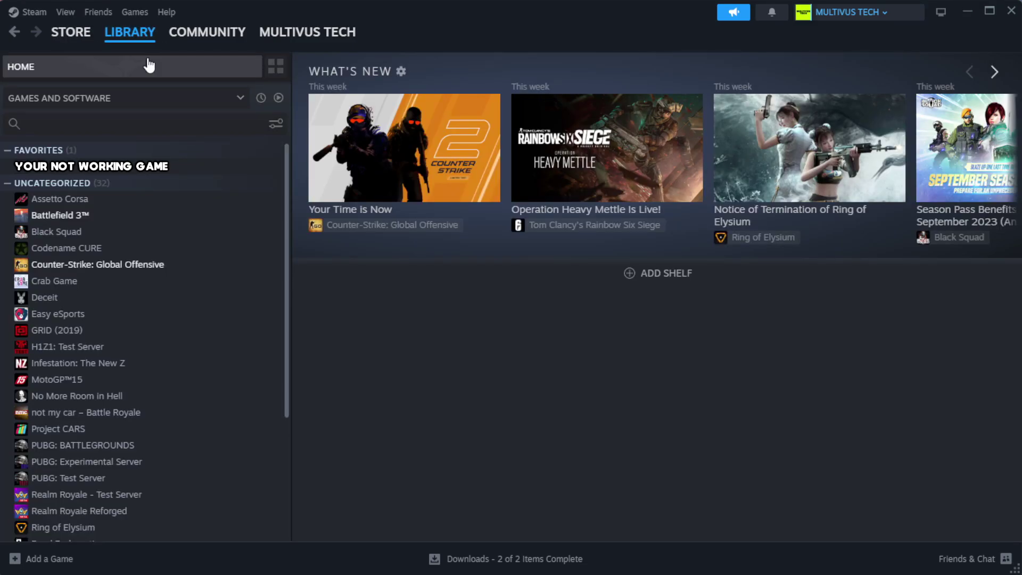
pyautogui.rightClick(252, 176)
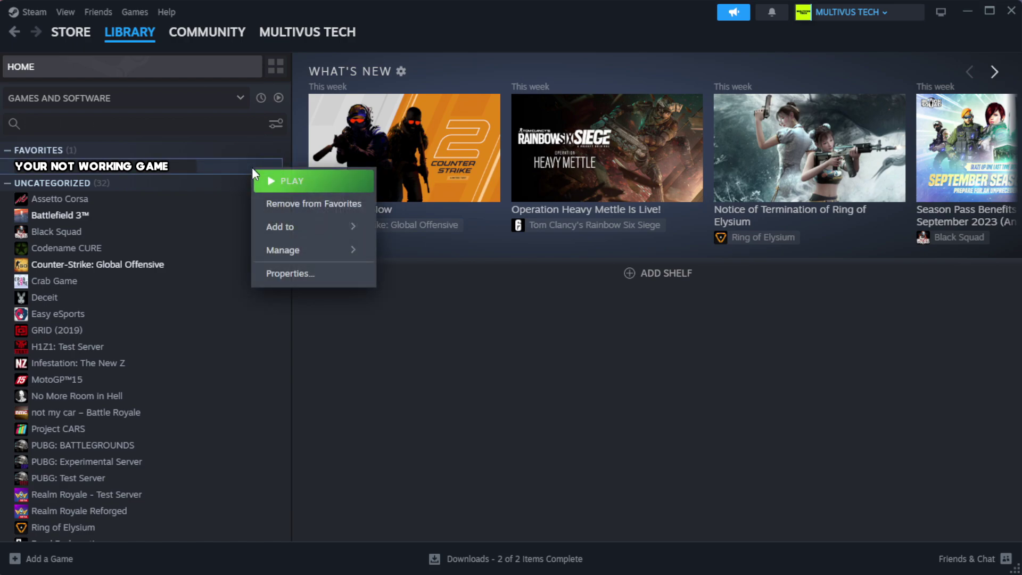
# Verify the game's files via Properties > Installed Files, validating all 1039 files
pyautogui.click(323, 282)
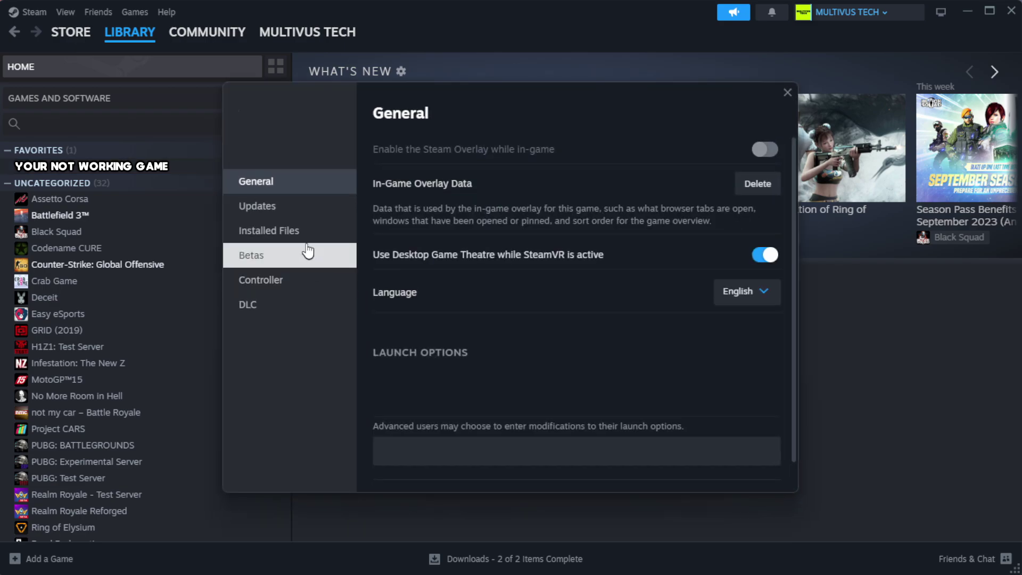
pyautogui.click(336, 242)
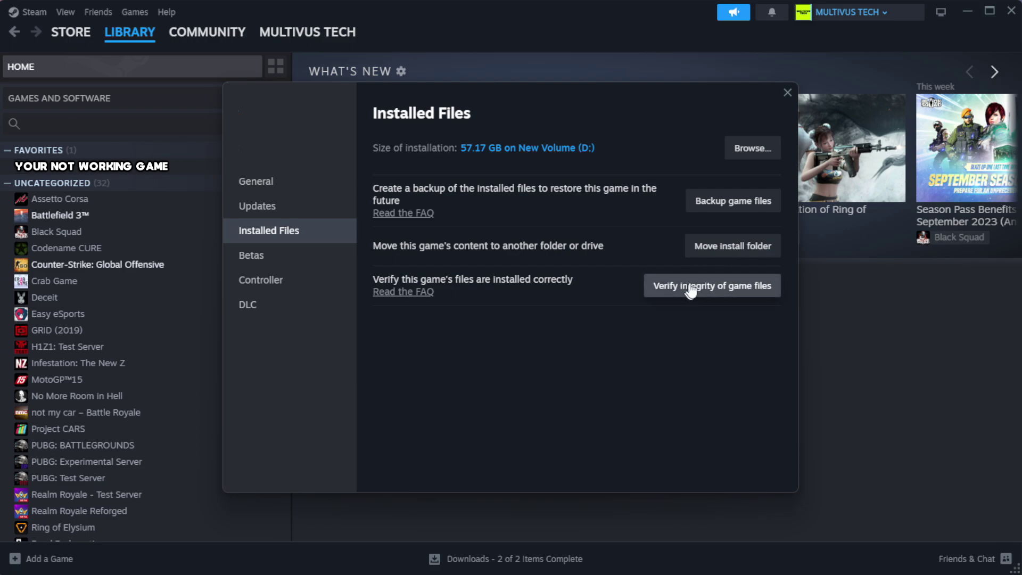
pyautogui.click(718, 295)
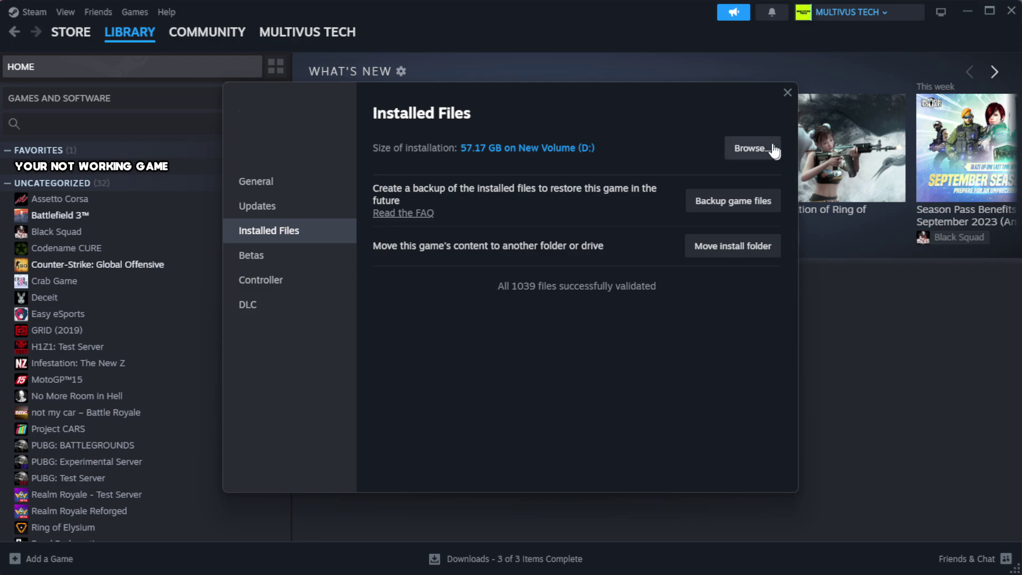
# Open the game's install folder and the Properties of its YOUR NOT WORKING GAME shortcut
pyautogui.click(751, 150)
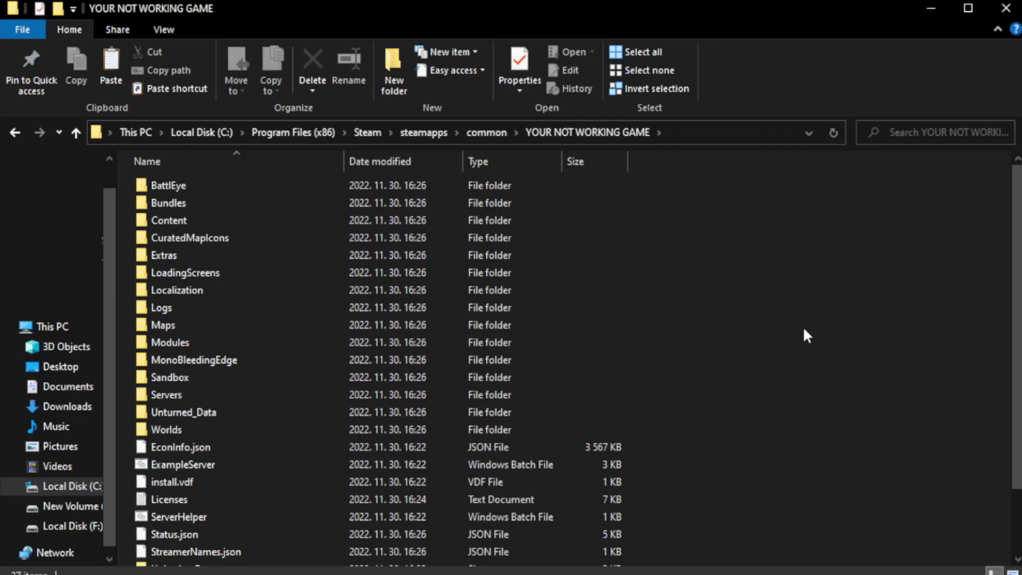
pyautogui.moveTo(1016, 320); pyautogui.dragTo(1016, 383)
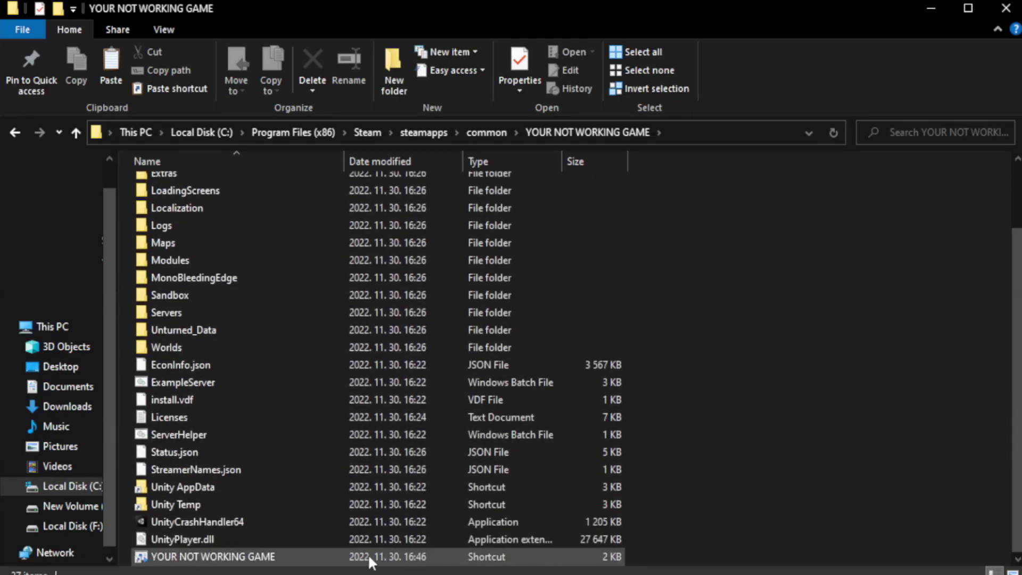
pyautogui.click(373, 556)
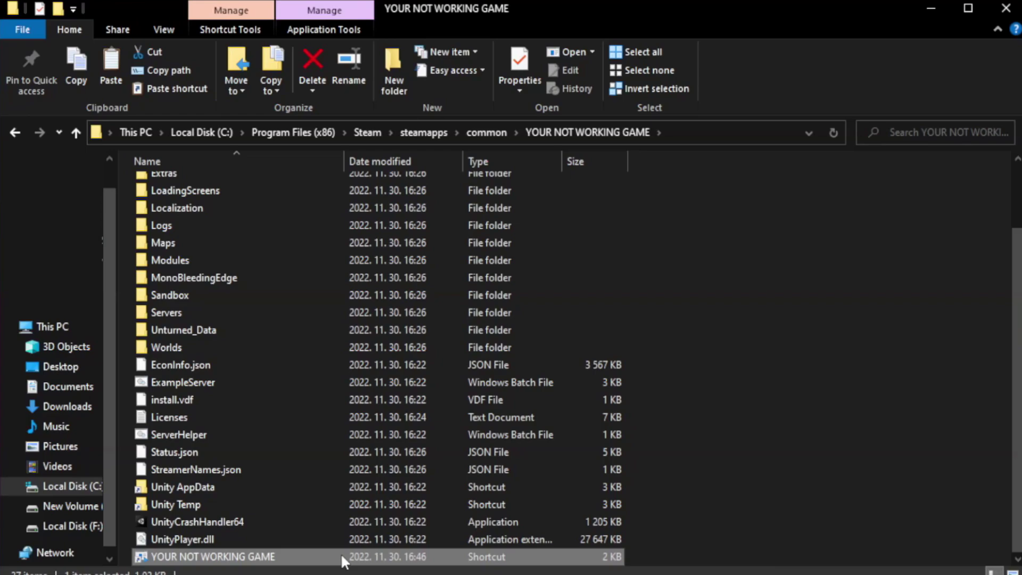
pyautogui.rightClick(340, 555)
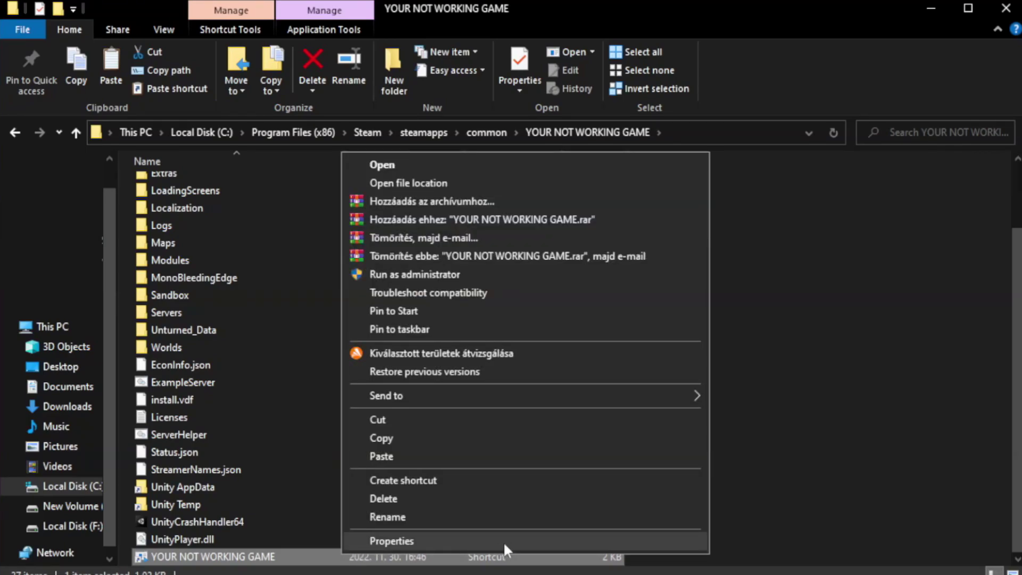
pyautogui.click(520, 540)
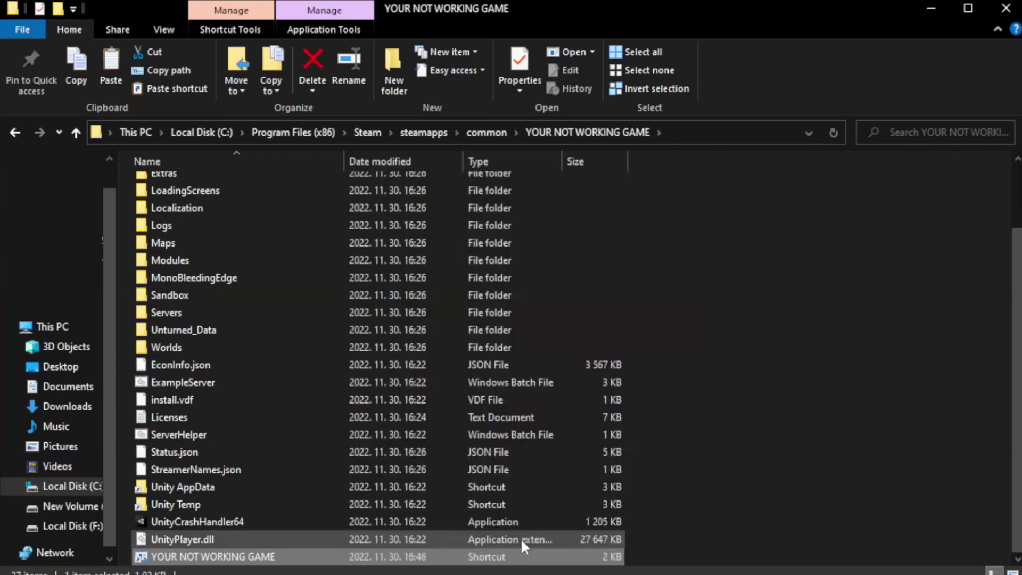
pyautogui.moveTo(510, 286); pyautogui.dragTo(513, 105)
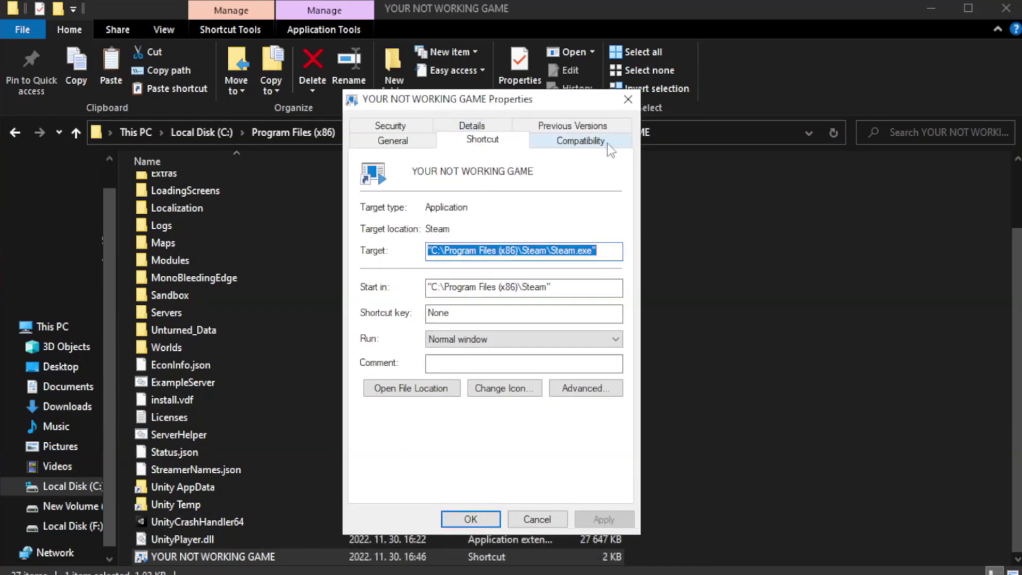
# Set the shortcut to Windows 8 compatibility mode and run as administrator, then apply
pyautogui.click(574, 142)
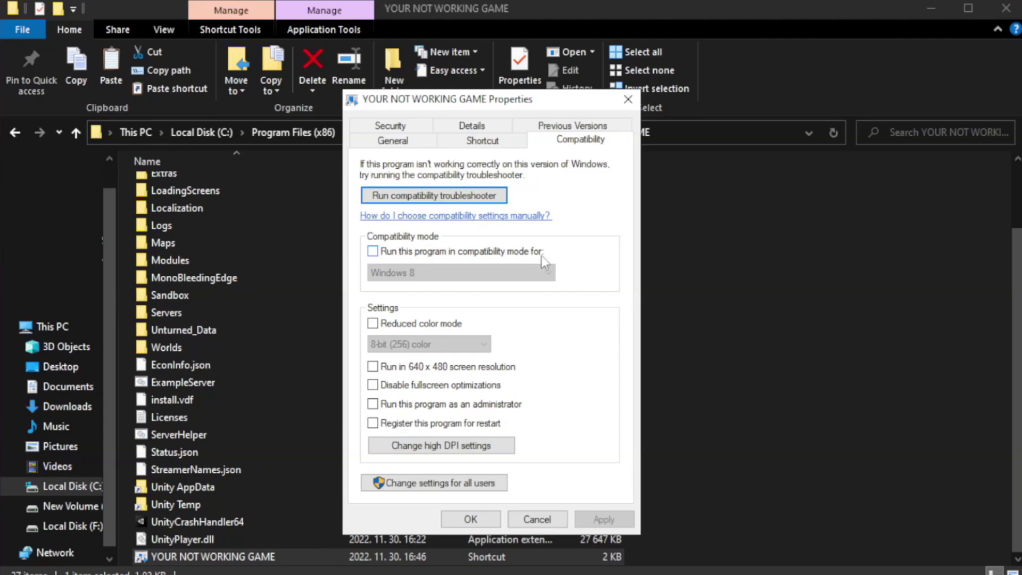
pyautogui.click(404, 250)
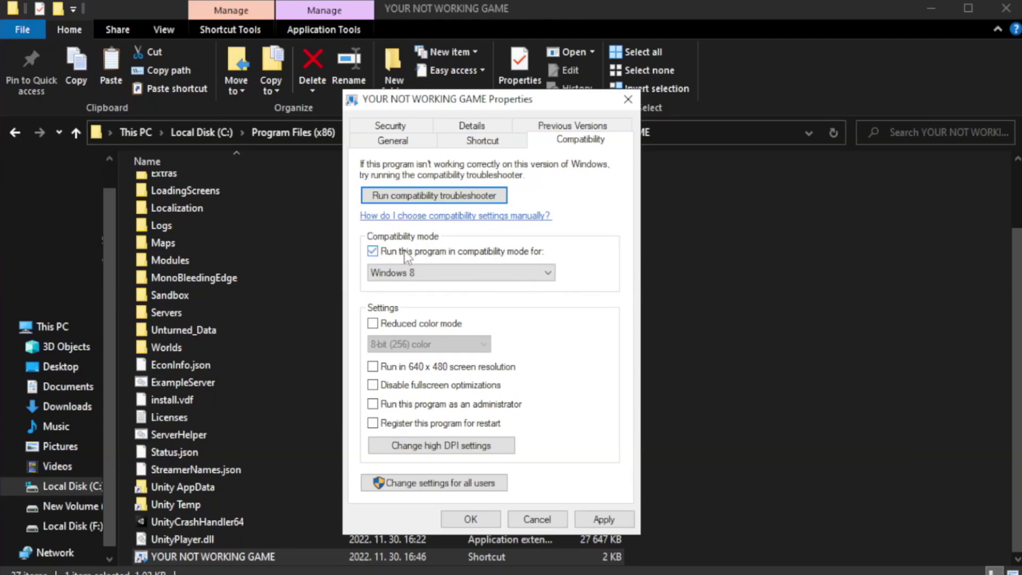
pyautogui.click(451, 272)
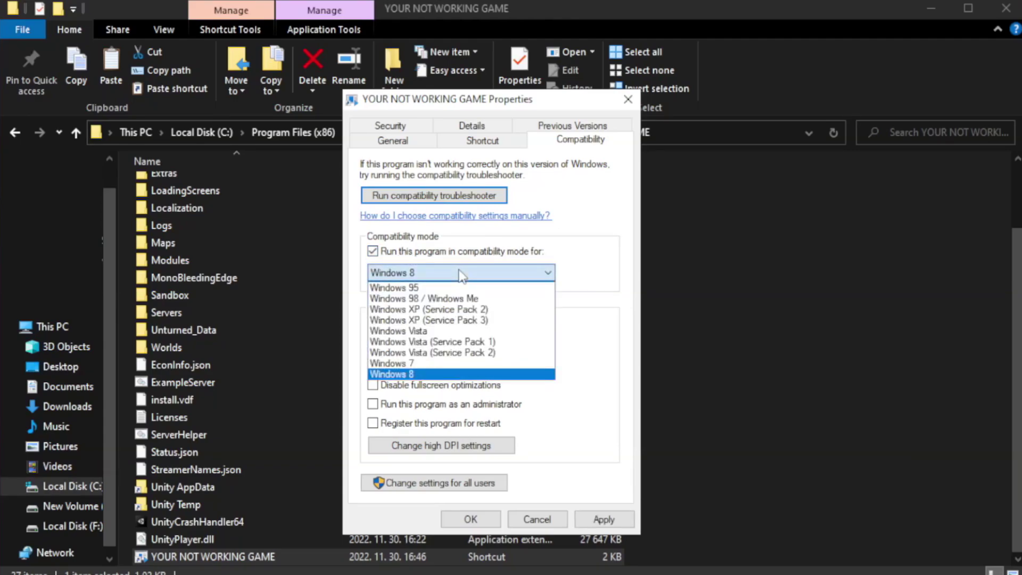
pyautogui.click(434, 375)
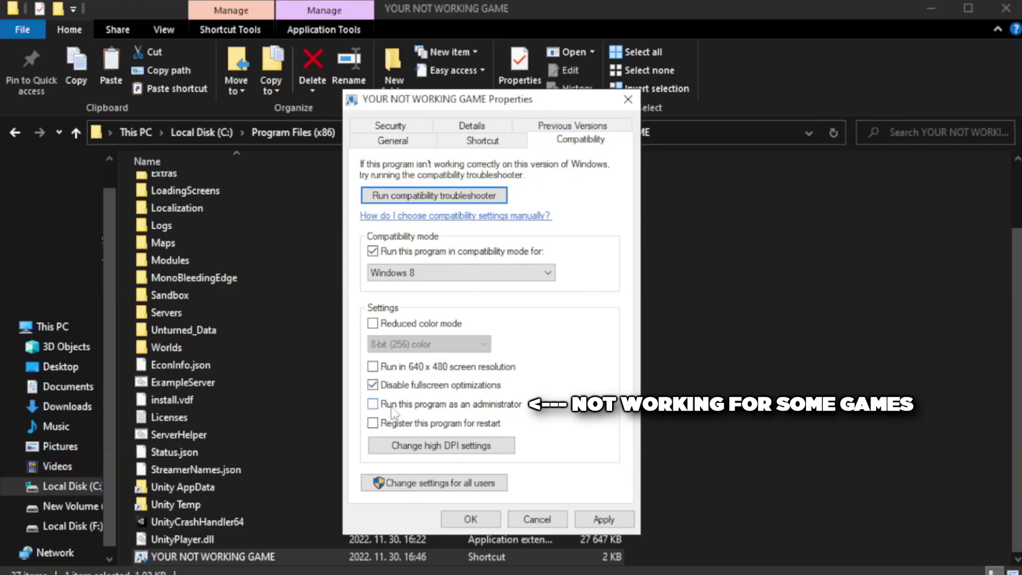
pyautogui.click(401, 409)
pyautogui.click(603, 519)
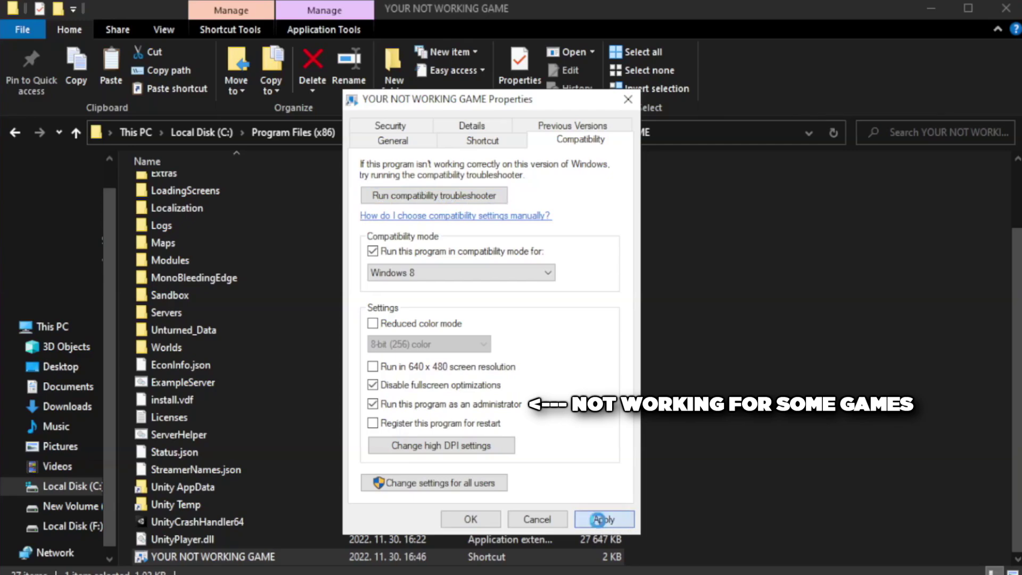
pyautogui.click(469, 520)
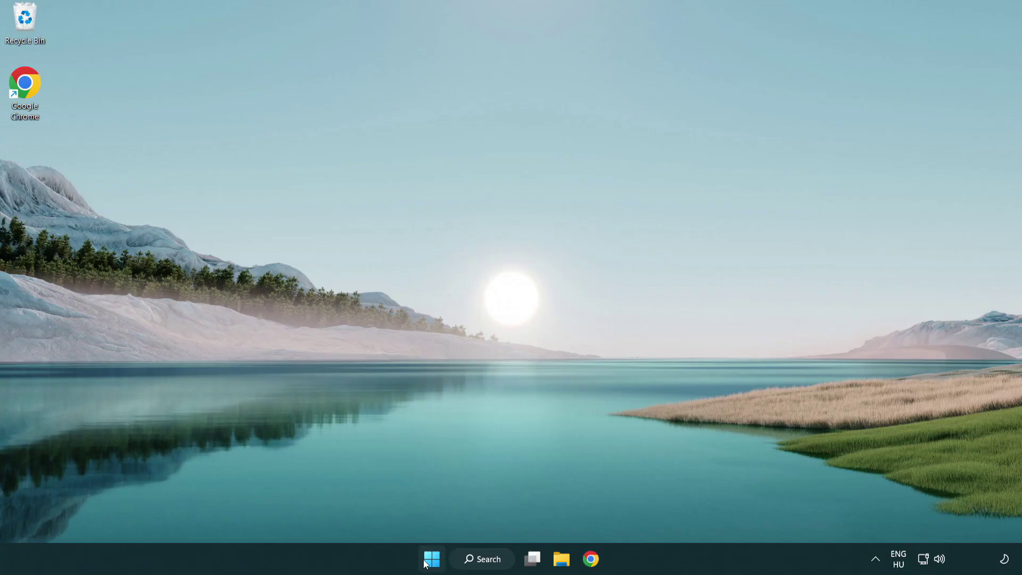
# Right-click Start to show the Quick Link menu of system tools
pyautogui.rightClick(432, 563)
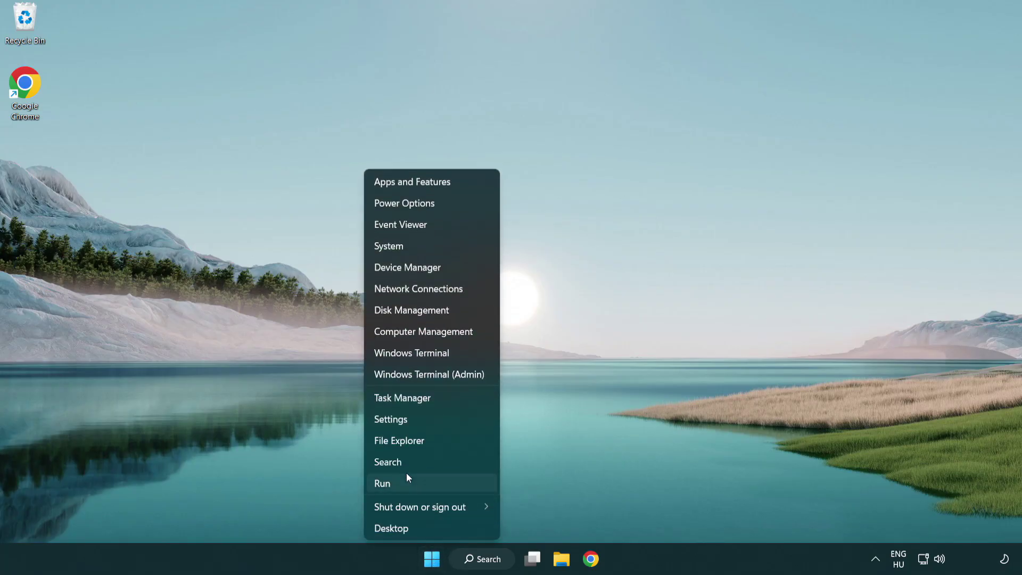
# Disable Terminal and Phone Link in Task Manager's startup apps
pyautogui.click(451, 404)
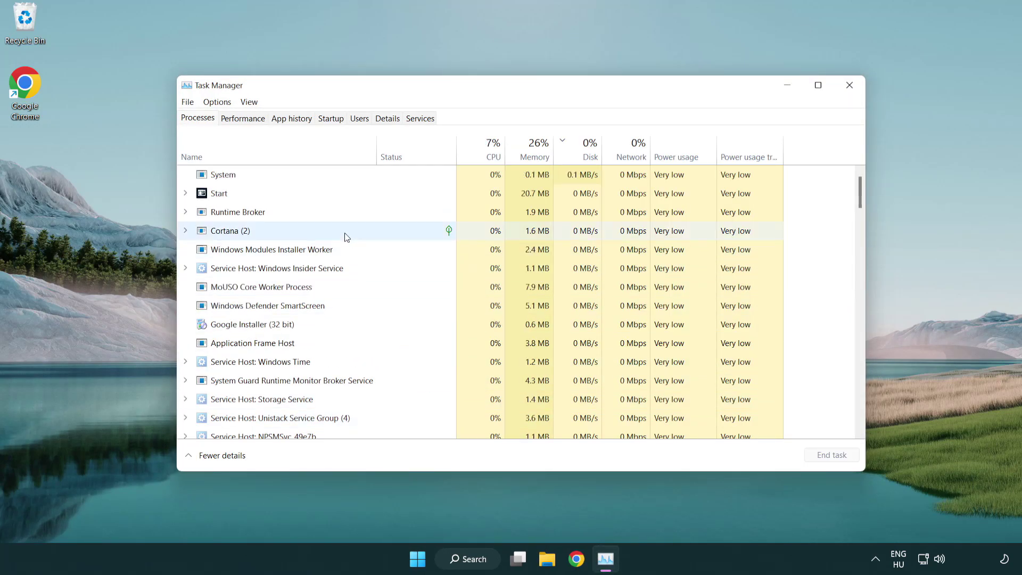
pyautogui.click(334, 124)
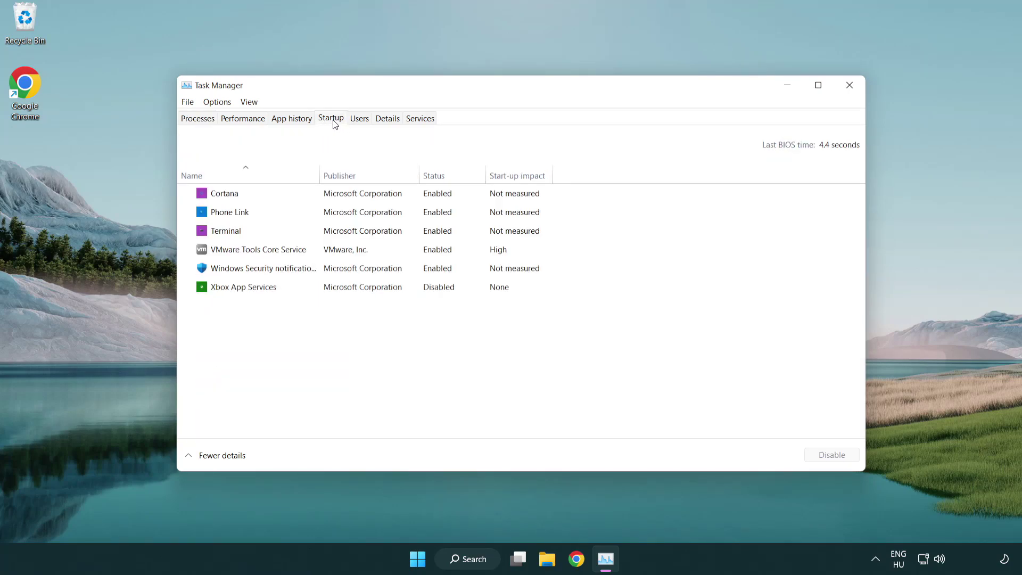
pyautogui.click(334, 234)
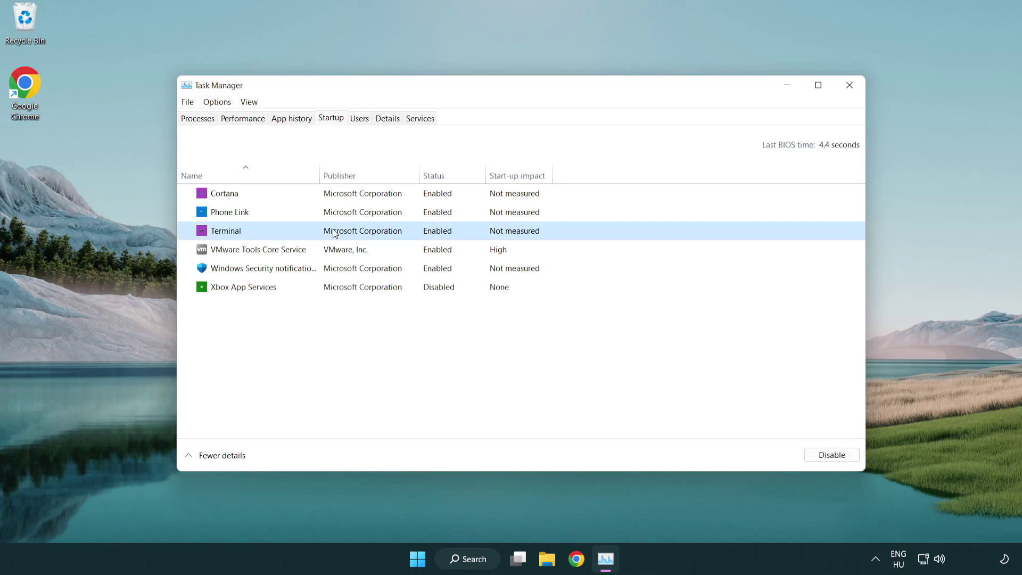
pyautogui.click(817, 455)
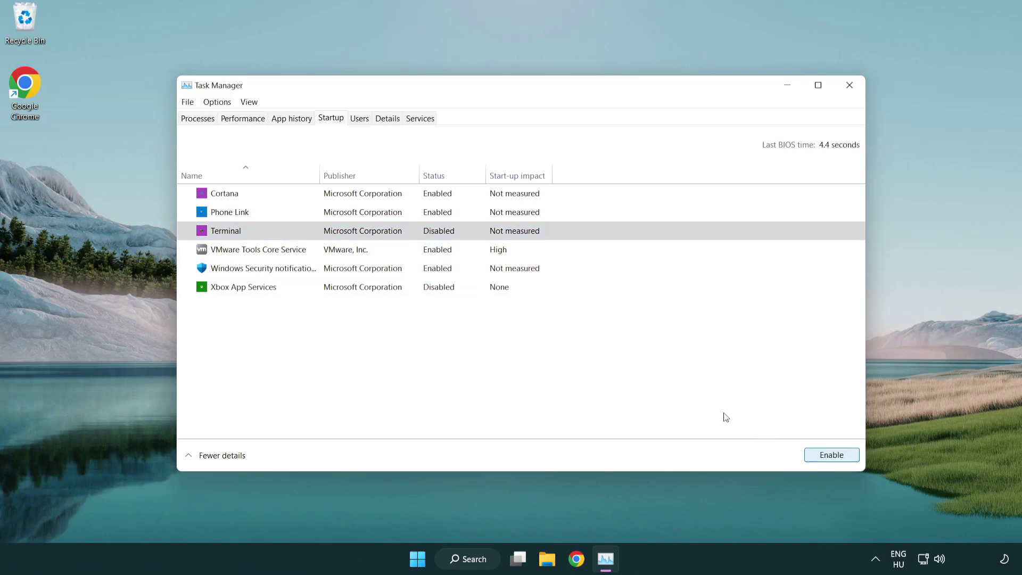
pyautogui.click(428, 215)
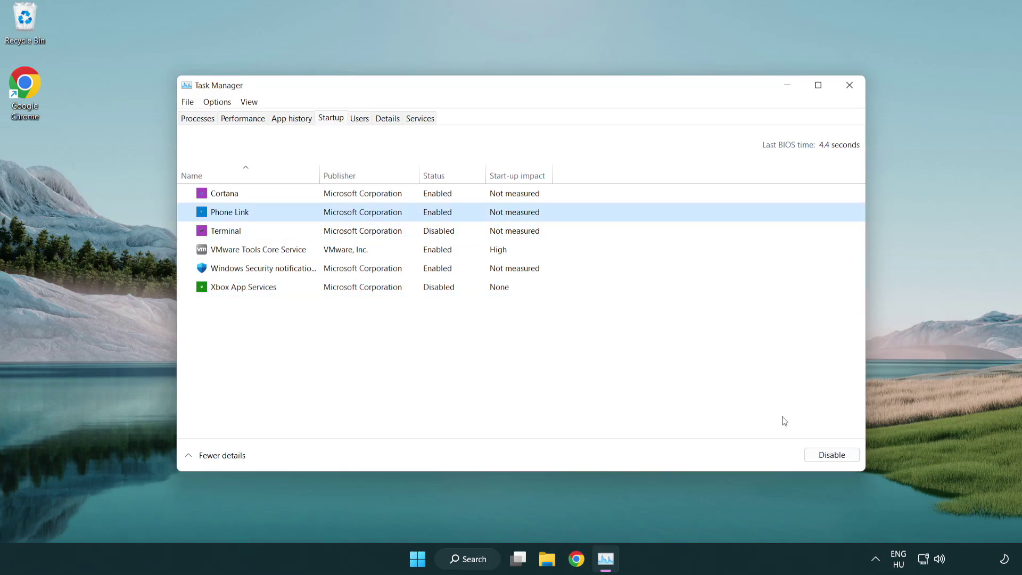
pyautogui.click(829, 456)
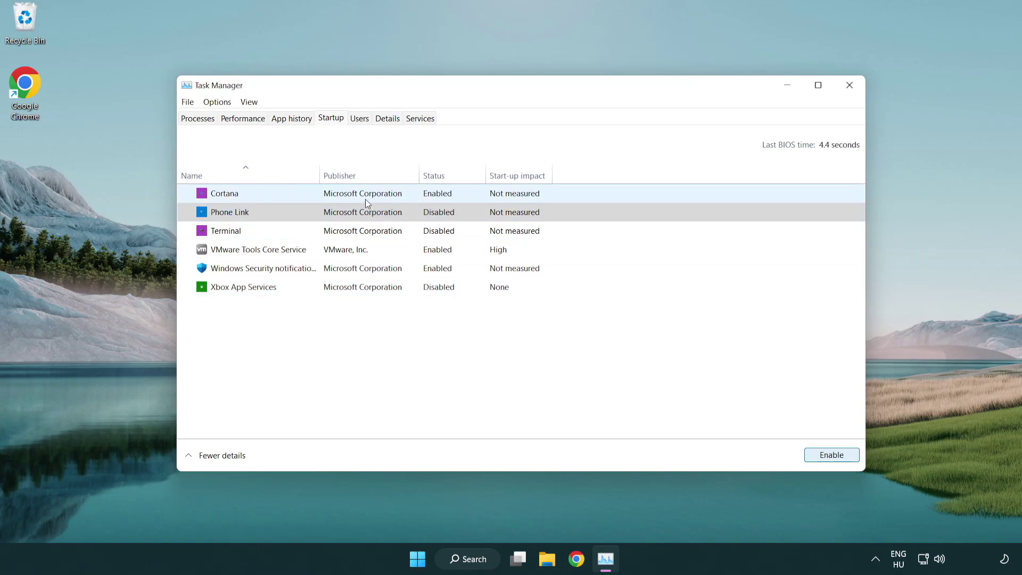
# Disable Cortana and Windows Security at startup, then close Task Manager
pyautogui.click(365, 199)
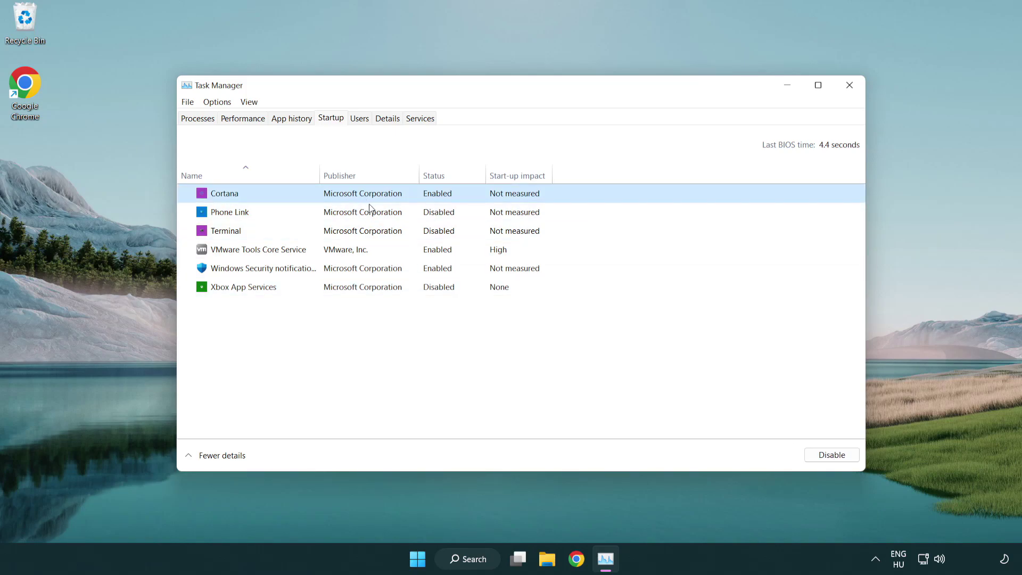
pyautogui.click(808, 449)
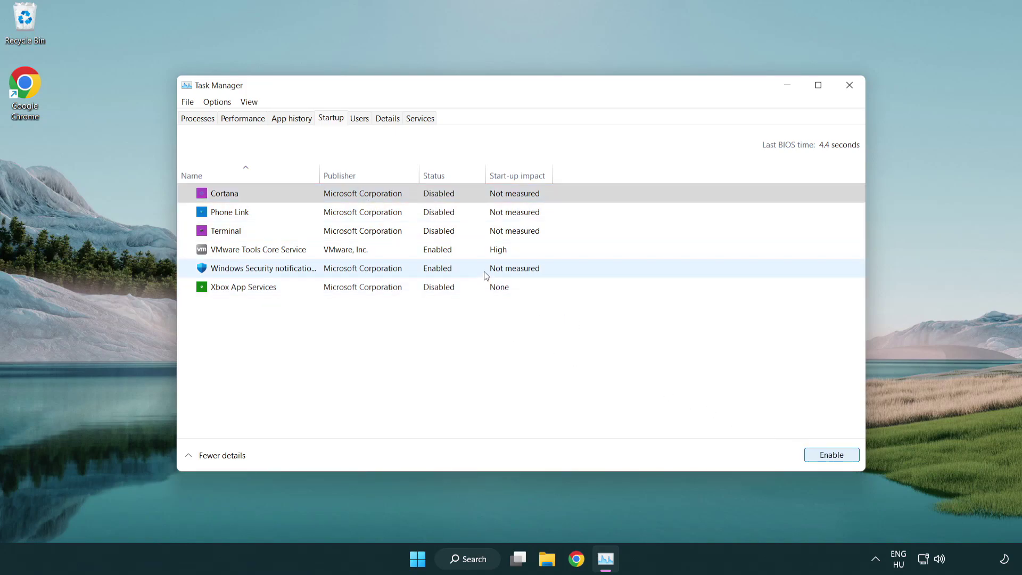
pyautogui.click(486, 275)
pyautogui.click(806, 452)
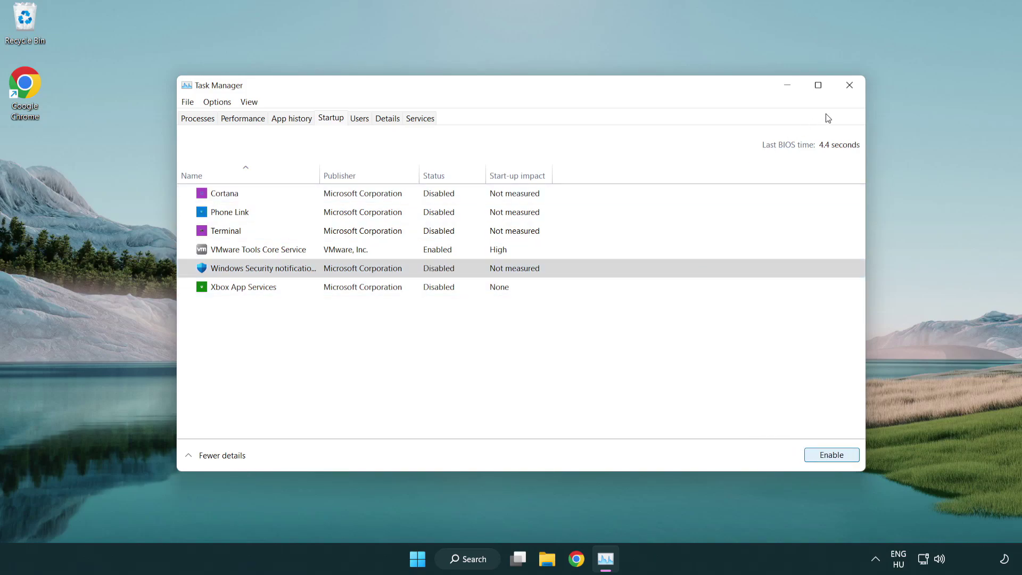
pyautogui.click(852, 93)
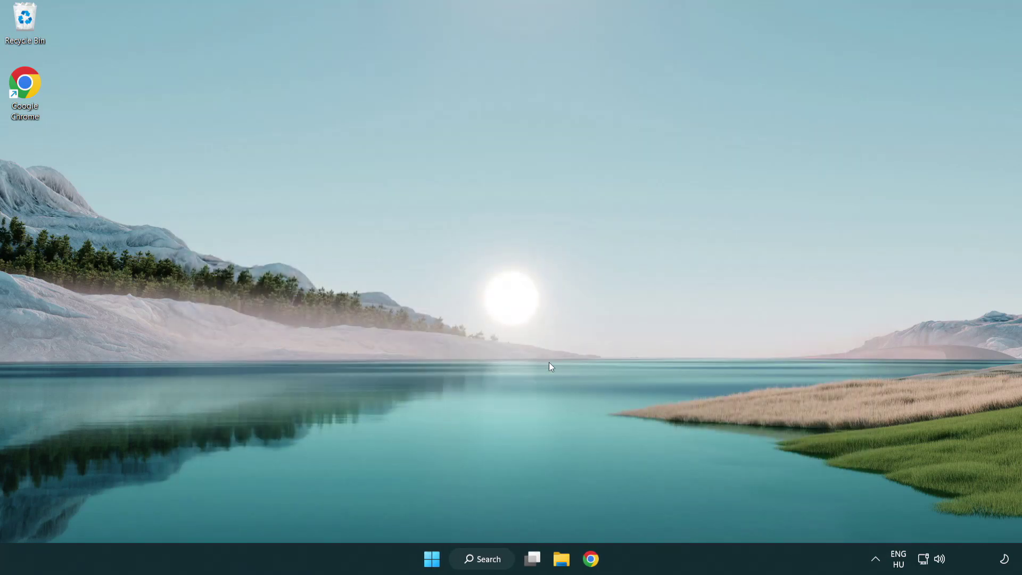
# Search for 'cmd' and run Command Prompt as administrator
pyautogui.click(479, 559)
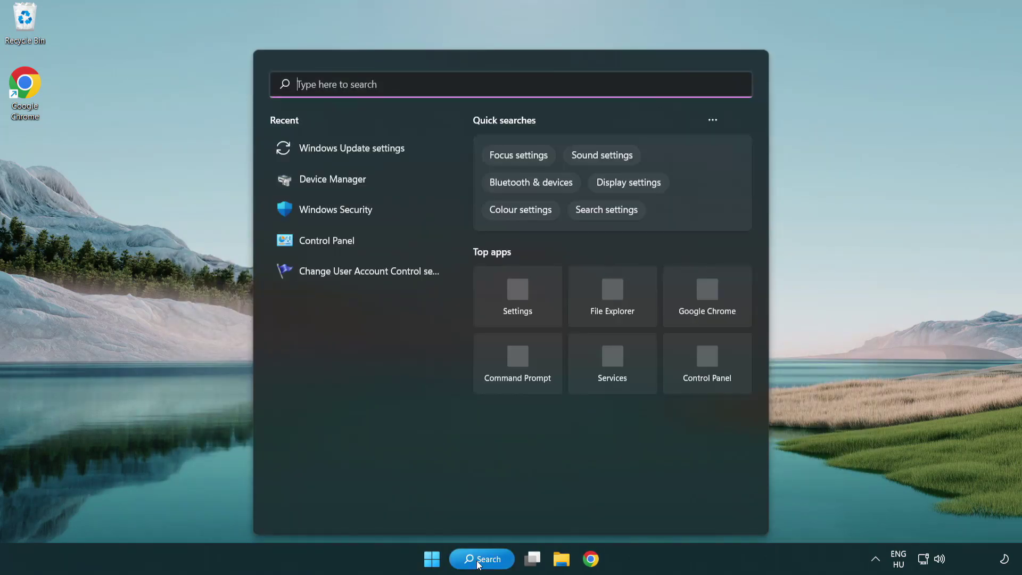
pyautogui.write('c')
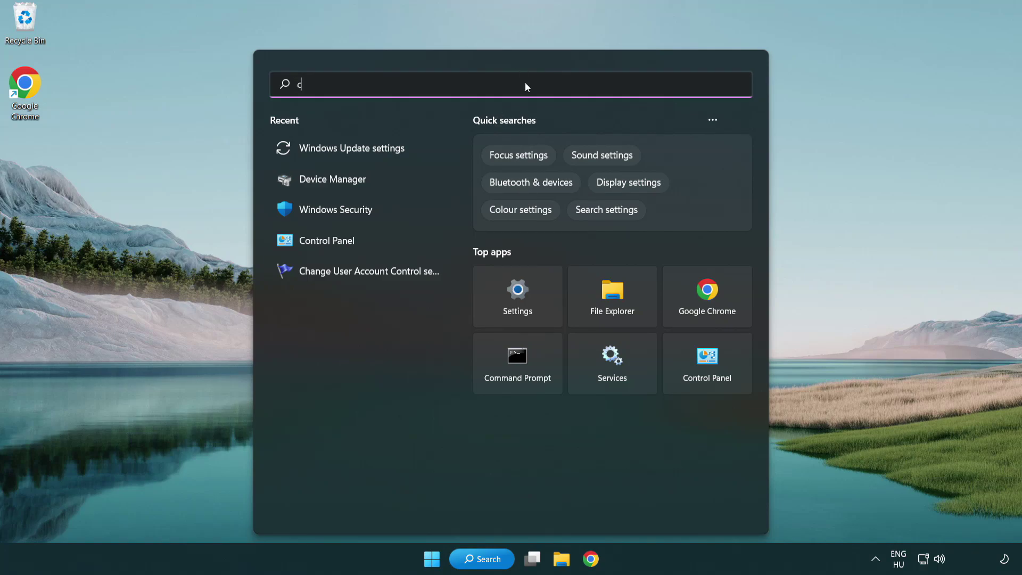
pyautogui.write('md')
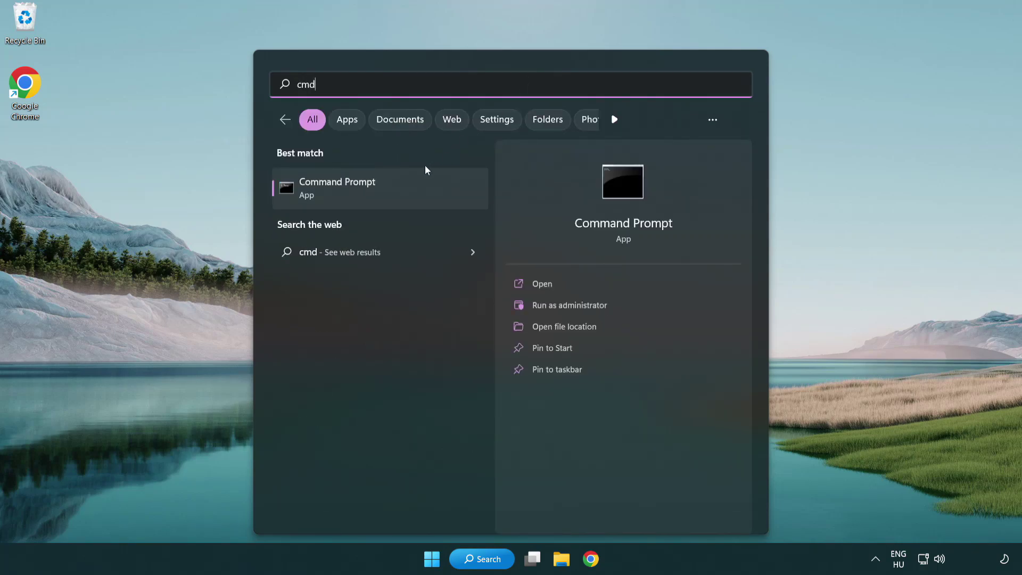
pyautogui.rightClick(392, 196)
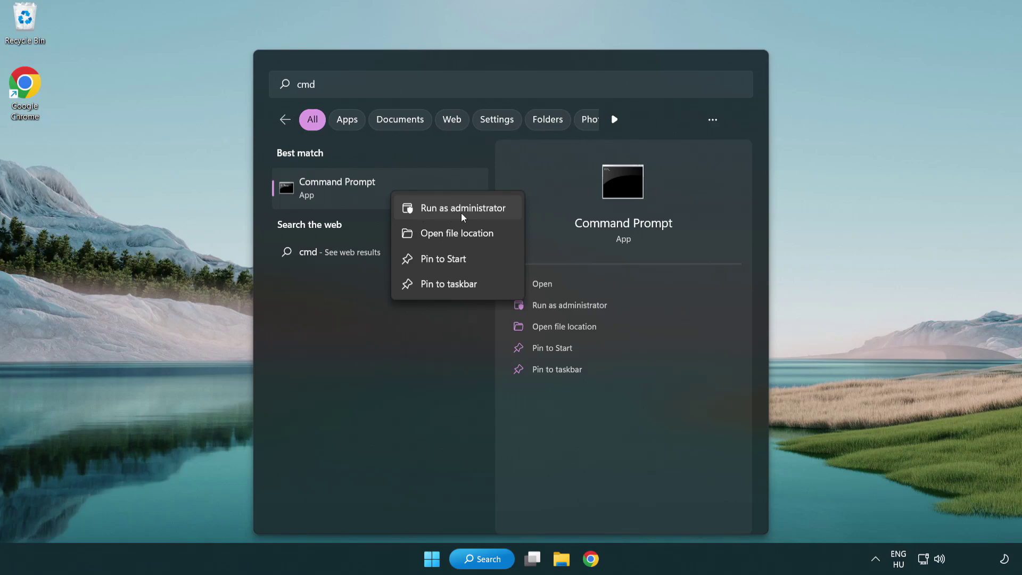
pyautogui.click(461, 213)
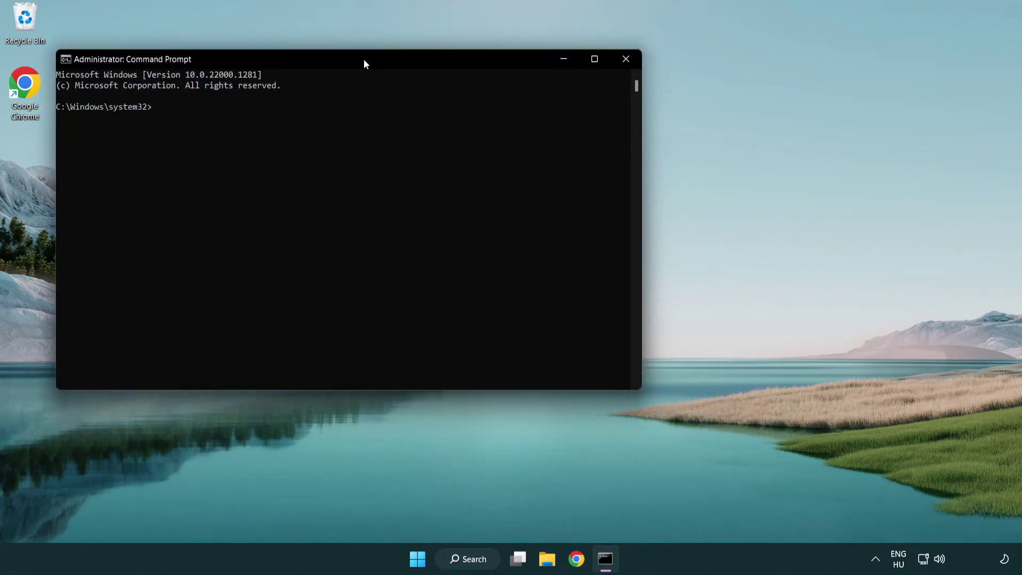
# Run sfc /scannow, then close Command Prompt once it reports no integrity violations
pyautogui.moveTo(364, 61); pyautogui.dragTo(514, 105)
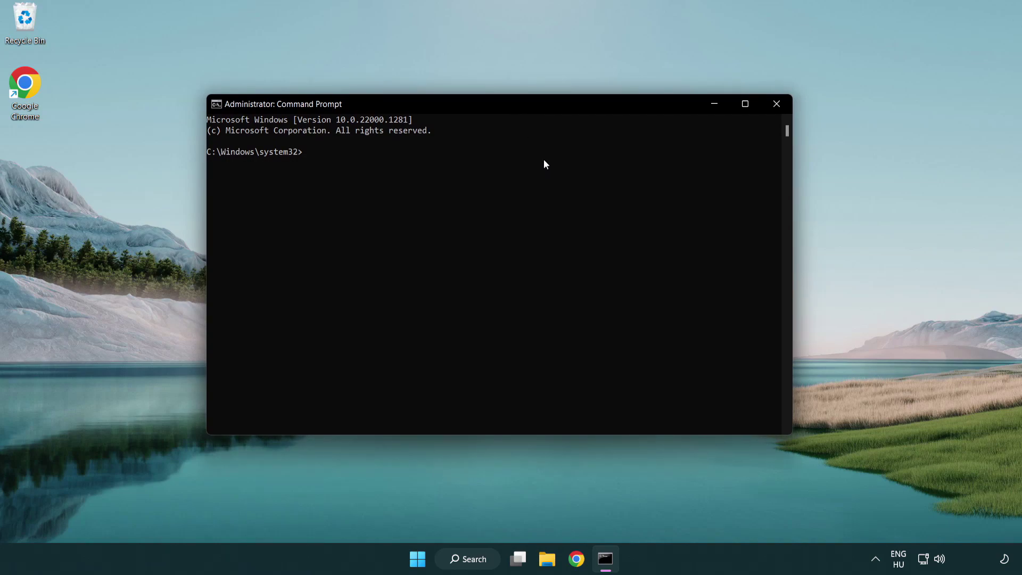
pyautogui.write('sfc')
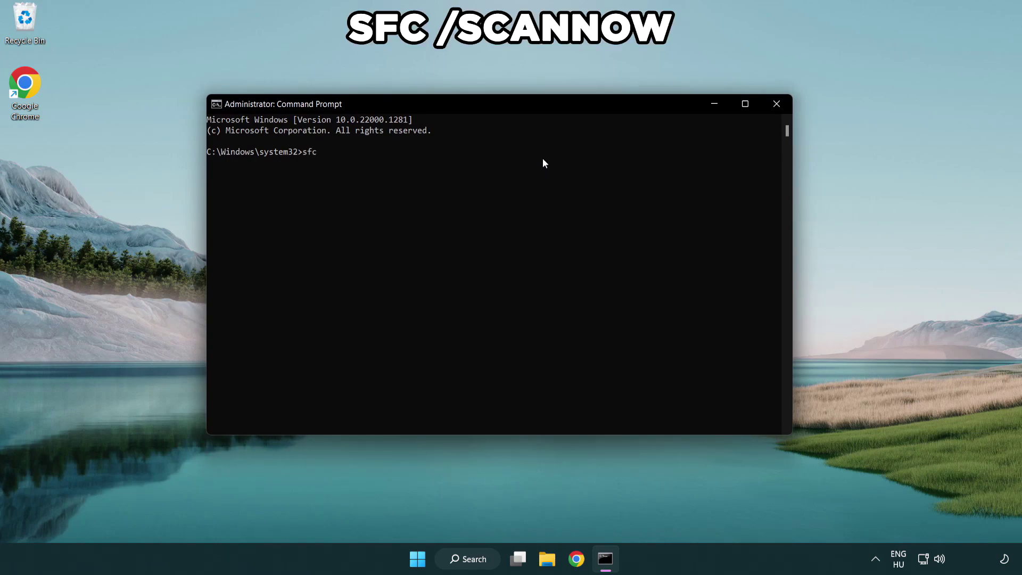
pyautogui.write(' /scann')
pyautogui.write('ow')
pyautogui.press('Return')
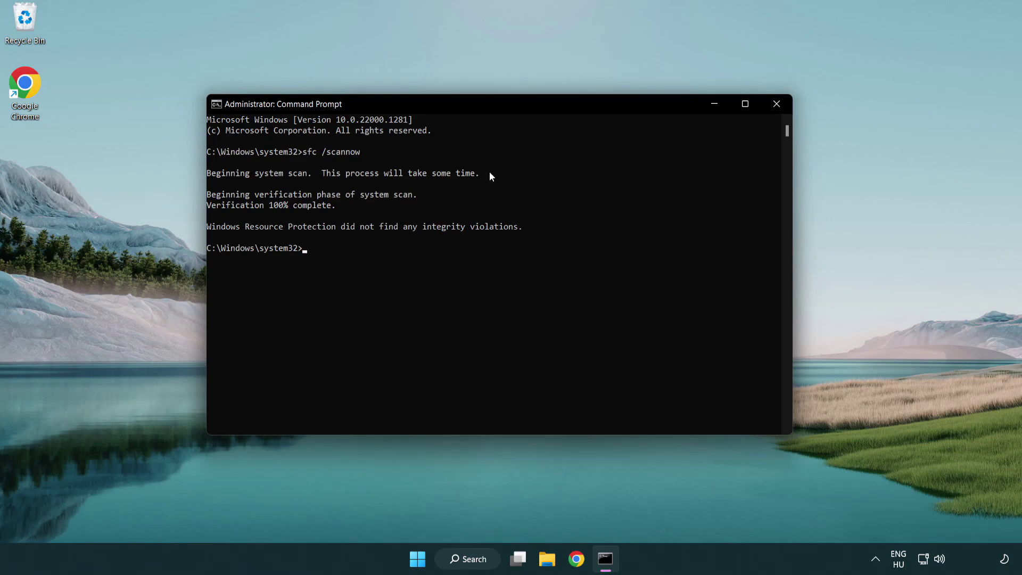
pyautogui.click(780, 107)
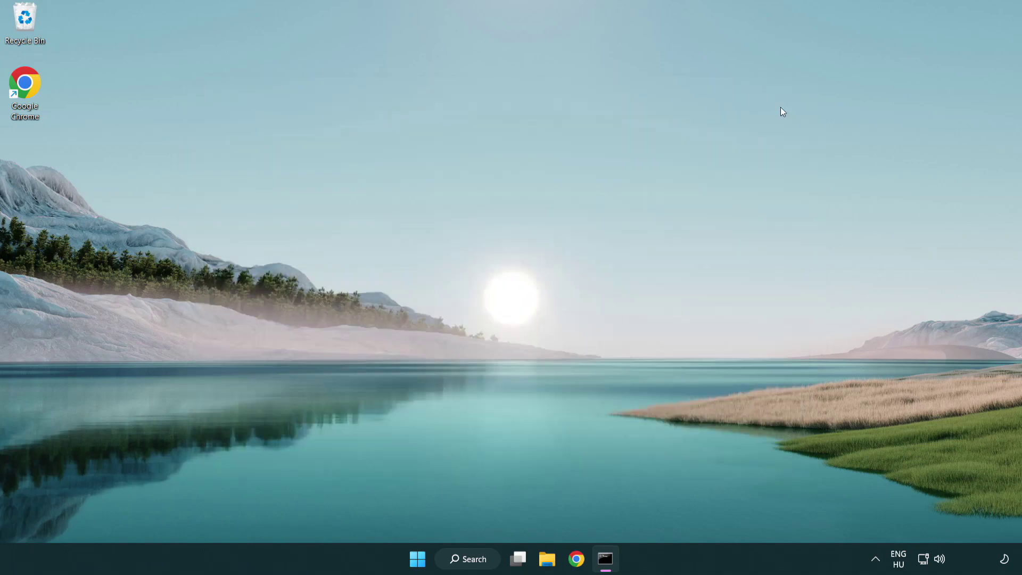
pyautogui.click(433, 556)
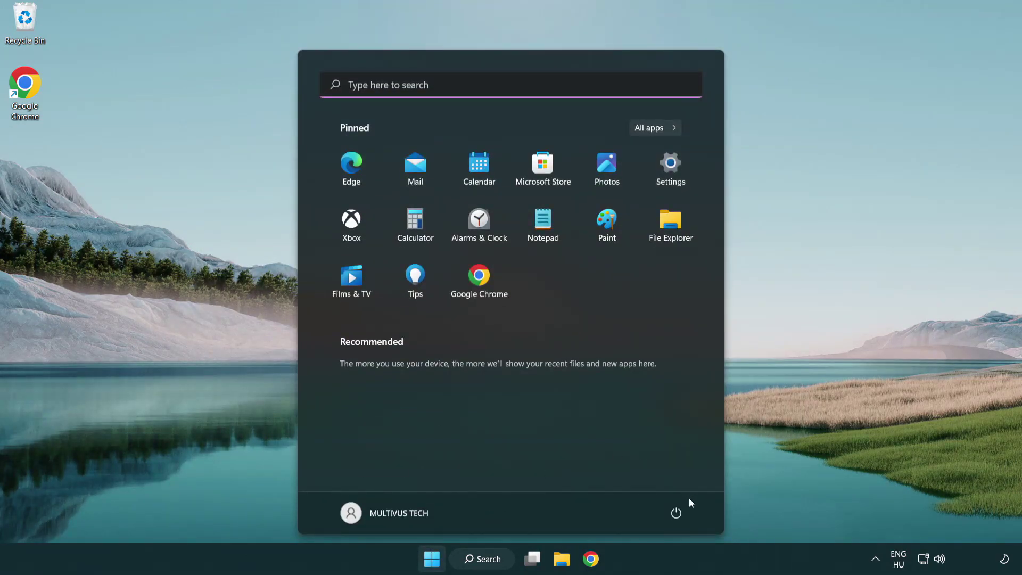
pyautogui.click(676, 512)
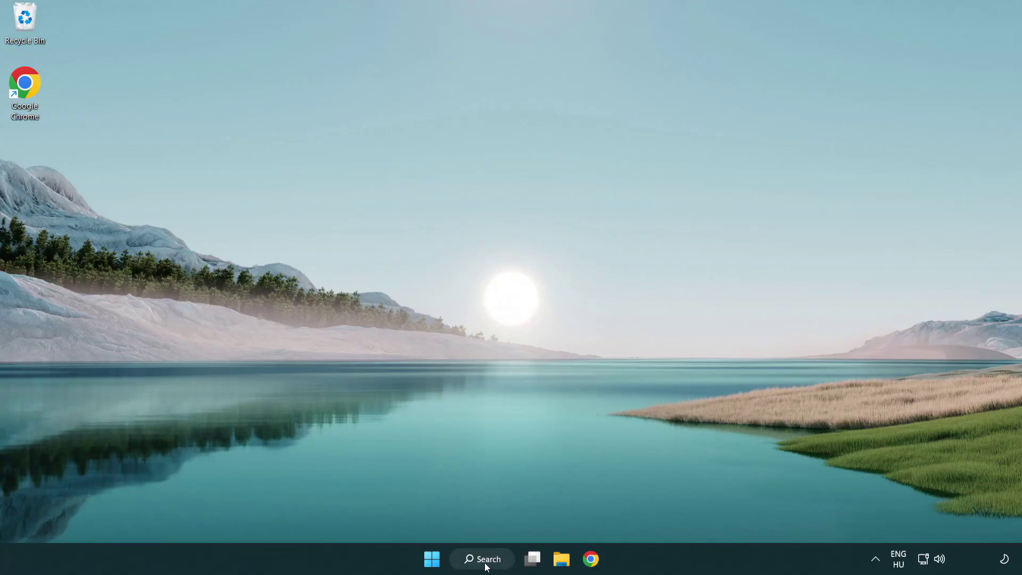
# Search for 'security' and launch the Windows Security app
pyautogui.click(486, 565)
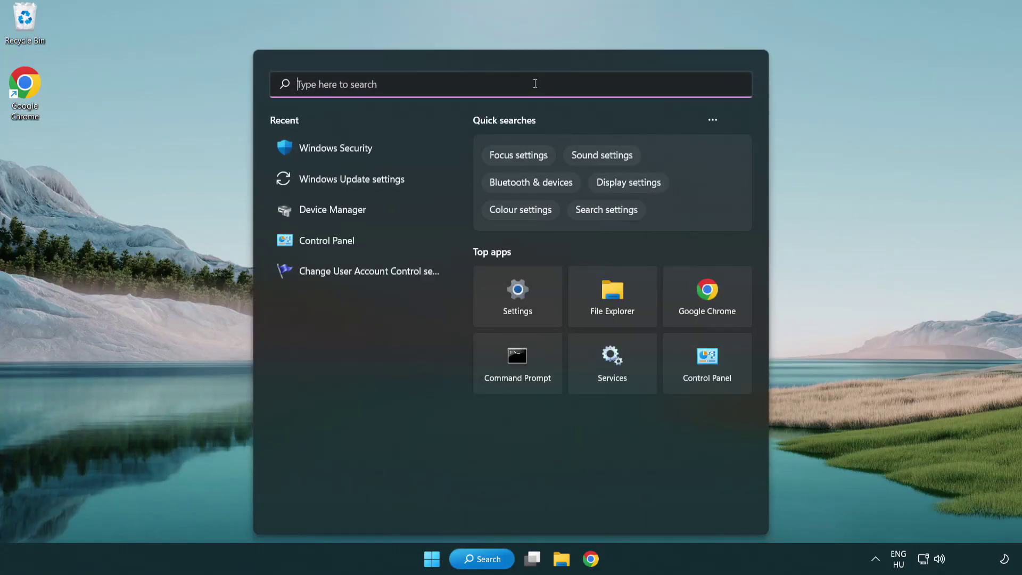
pyautogui.write('secu')
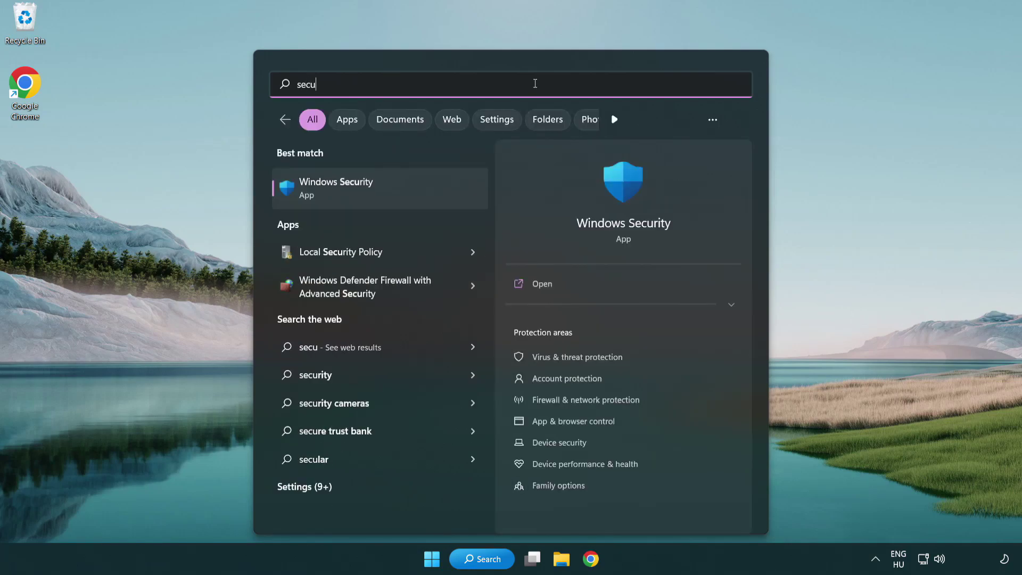
pyautogui.write('rit')
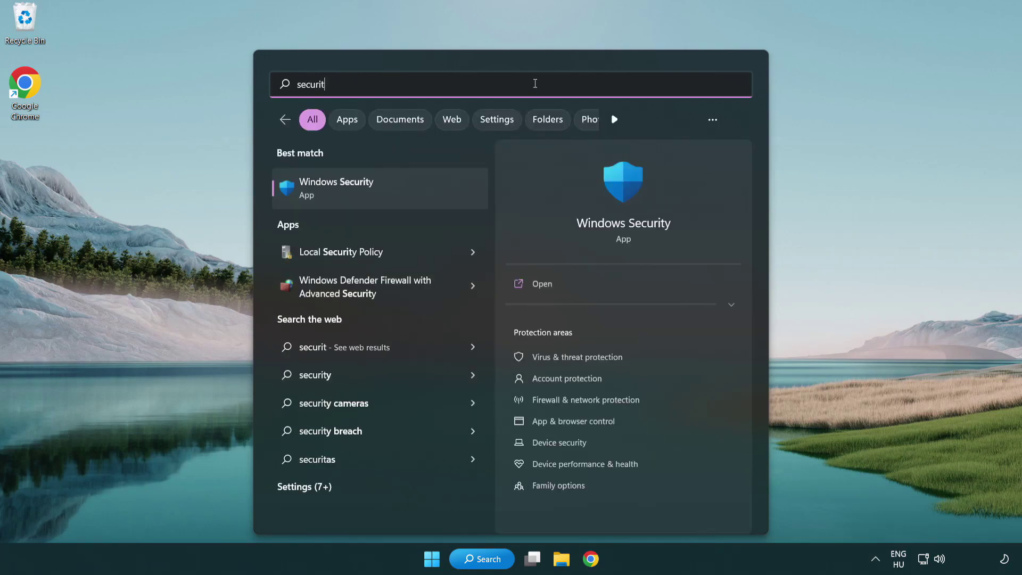
pyautogui.write('y')
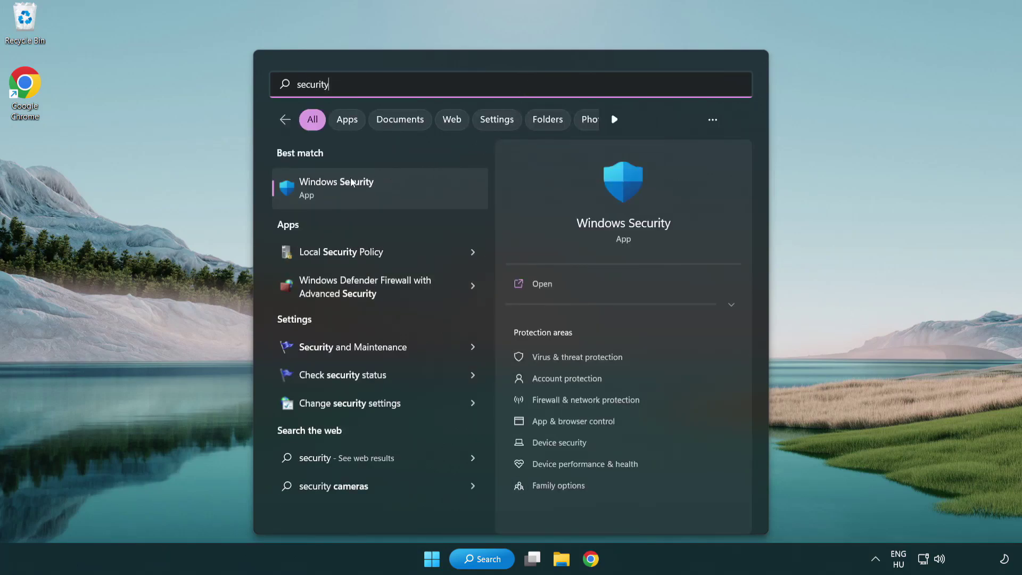
pyautogui.click(418, 197)
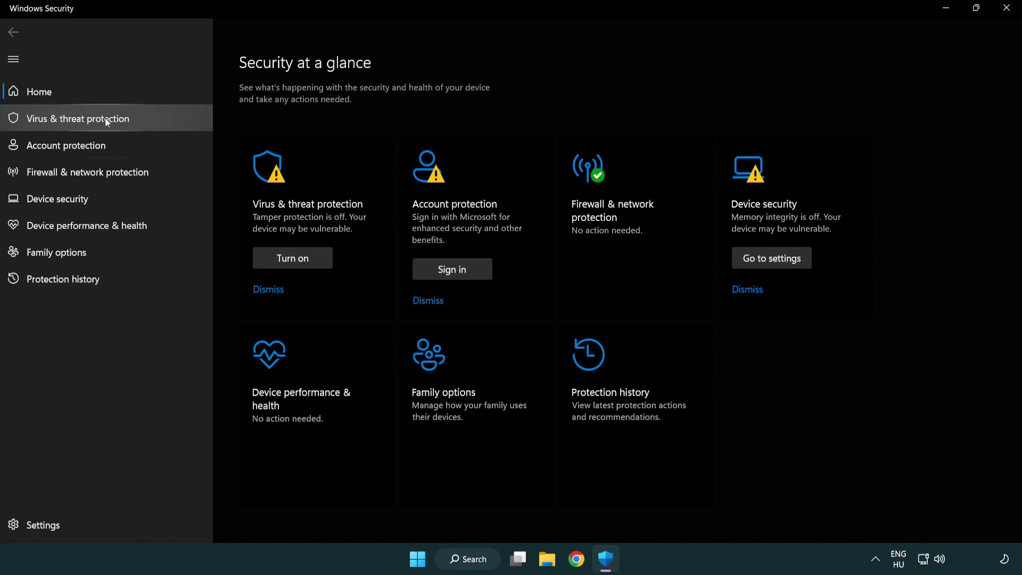
# Go through Virus & threat protection settings to the Exclusions page listing chrome.exe
pyautogui.click(154, 118)
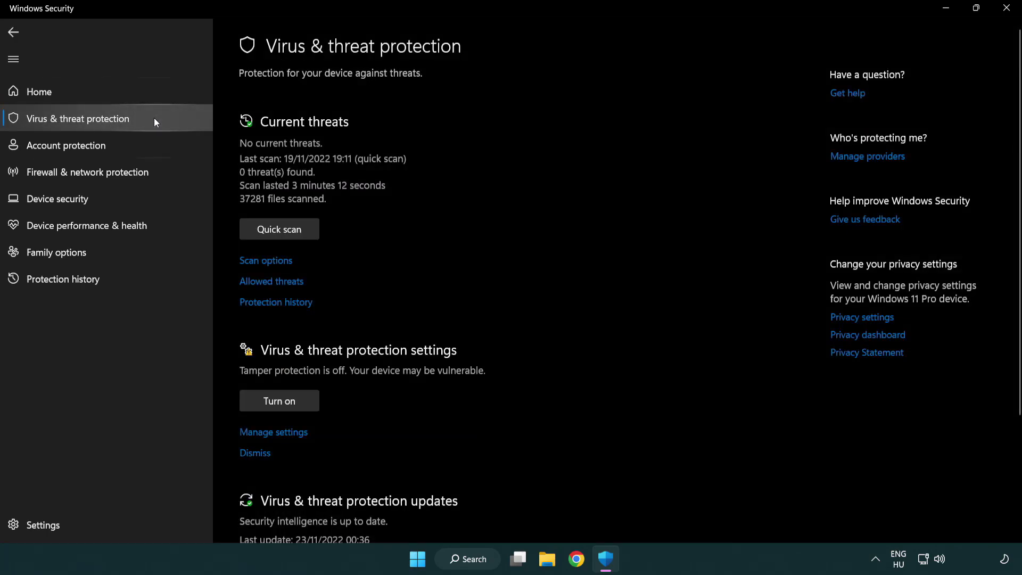
pyautogui.scroll(-1, 299, 232)
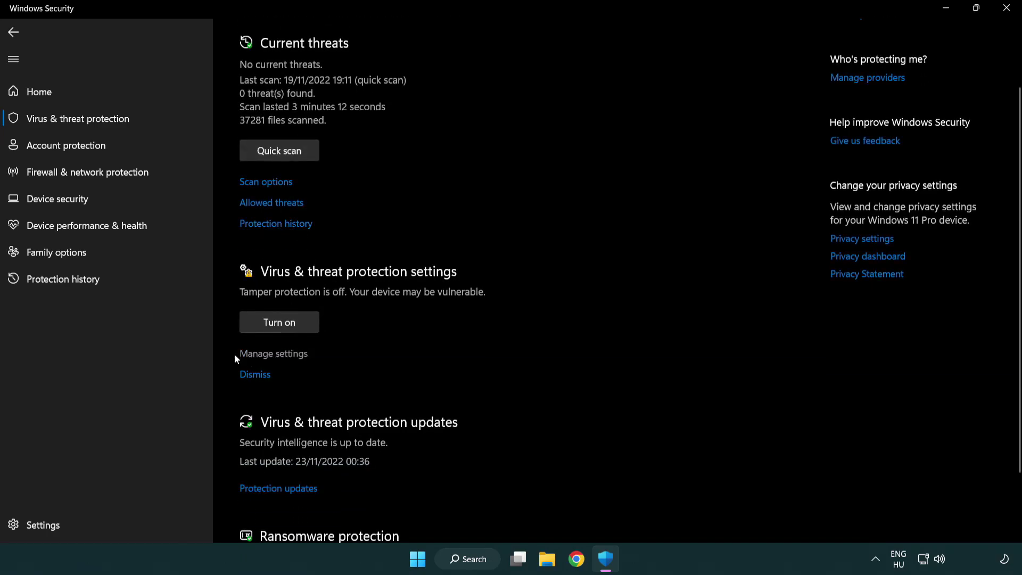
pyautogui.click(272, 354)
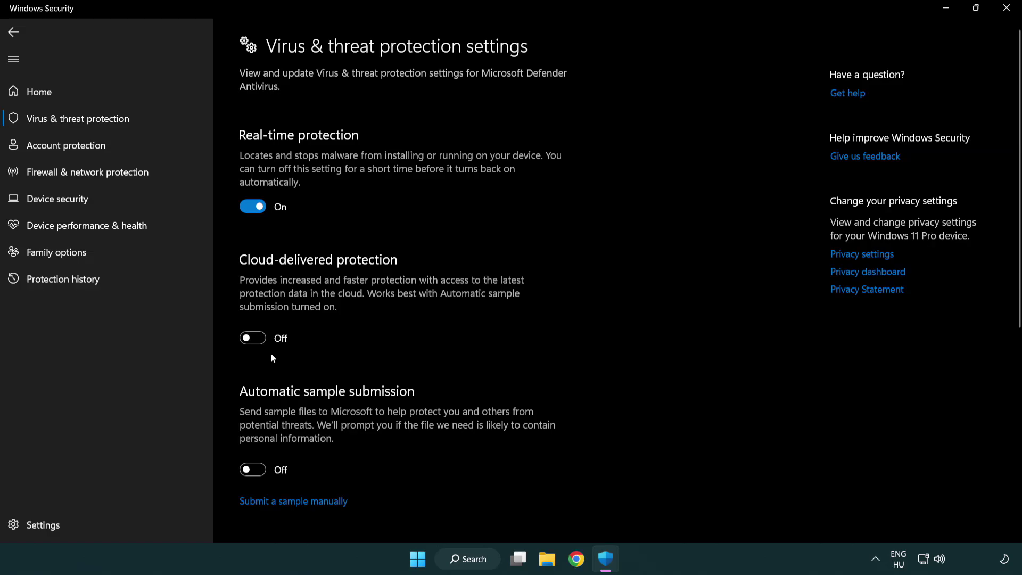
pyautogui.scroll(-1, 271, 354)
pyautogui.scroll(-1, 271, 355)
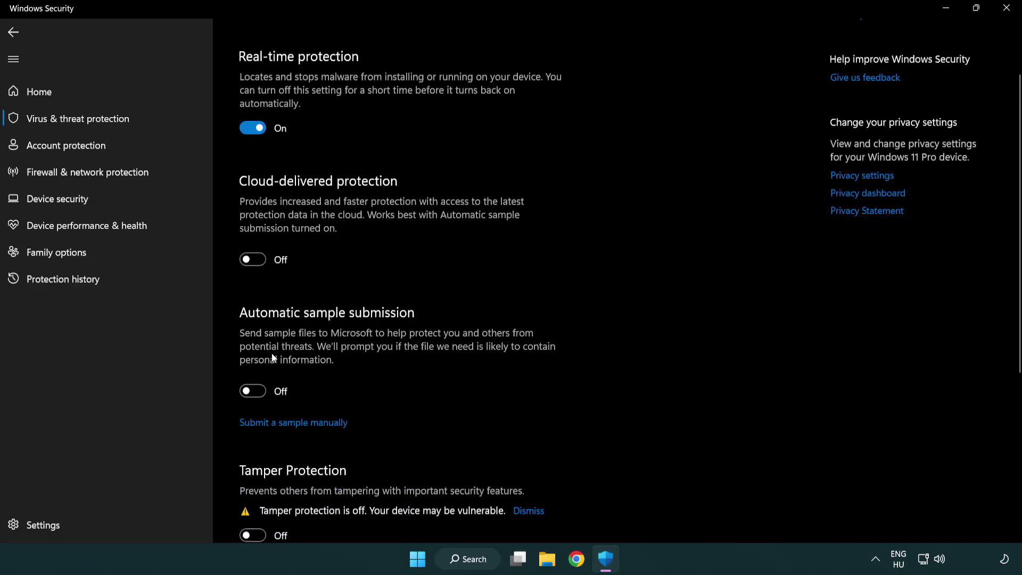
pyautogui.scroll(-2, 272, 354)
pyautogui.scroll(-1, 272, 355)
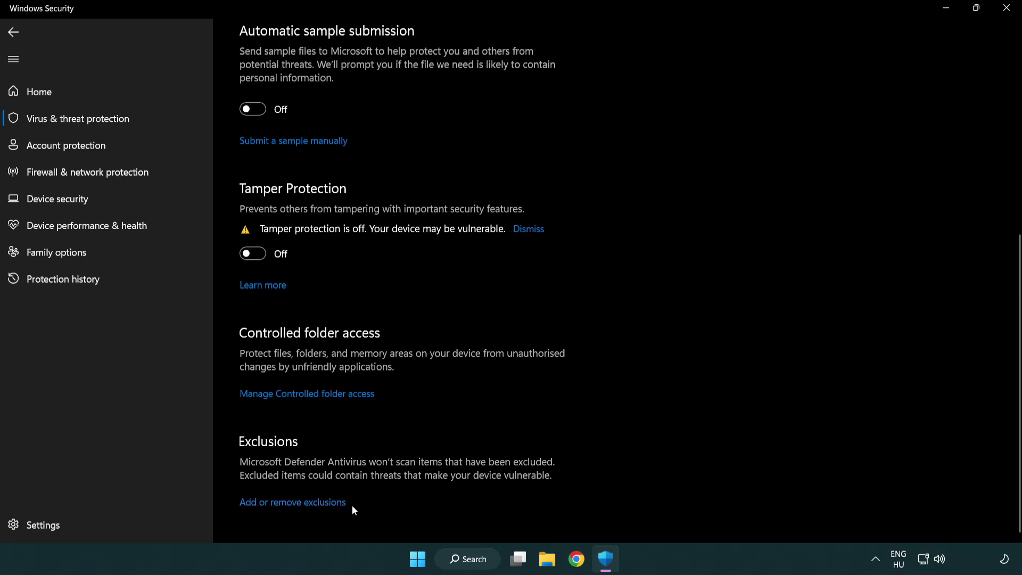
pyautogui.click(298, 505)
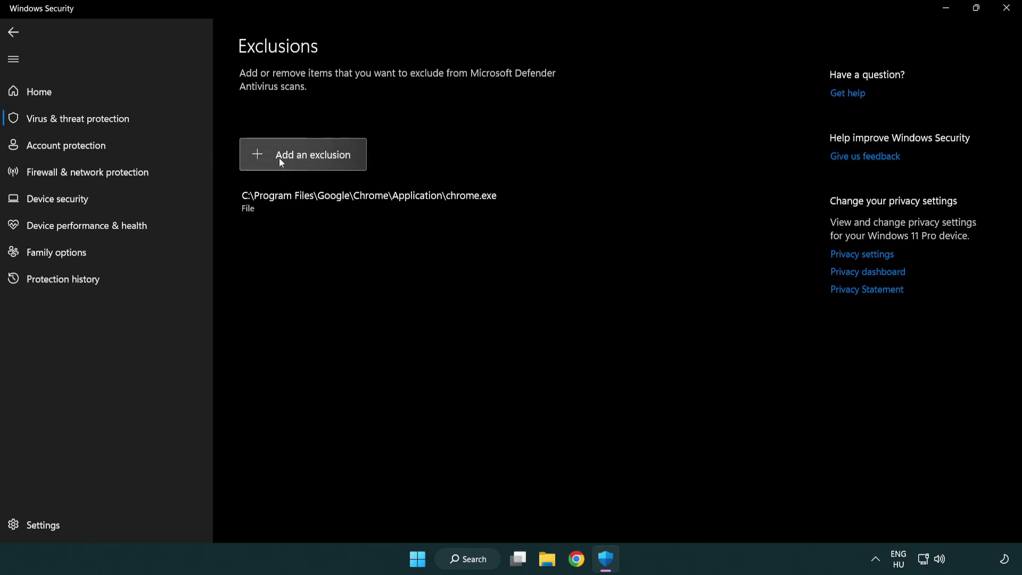
pyautogui.click(307, 160)
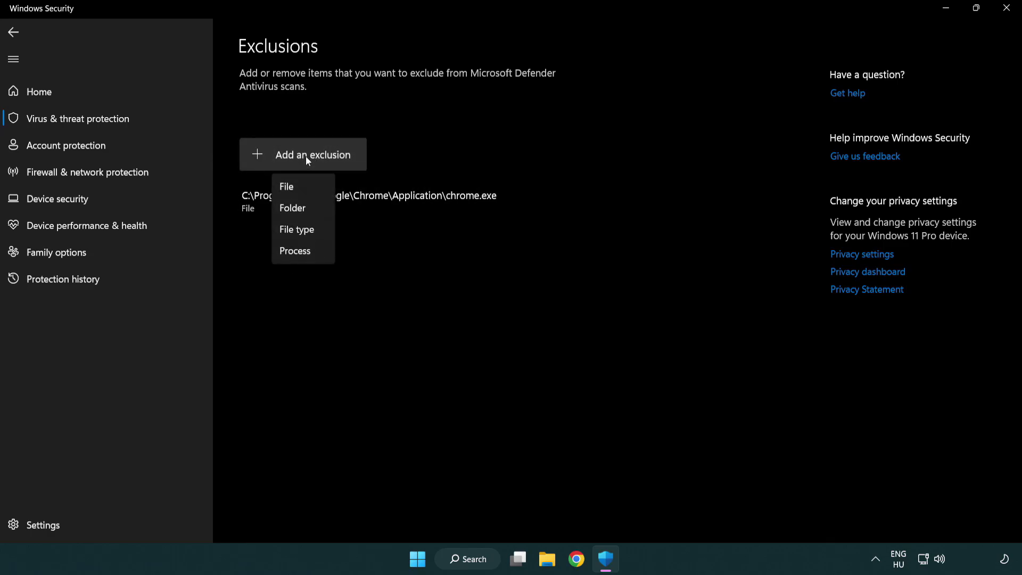
pyautogui.click(307, 187)
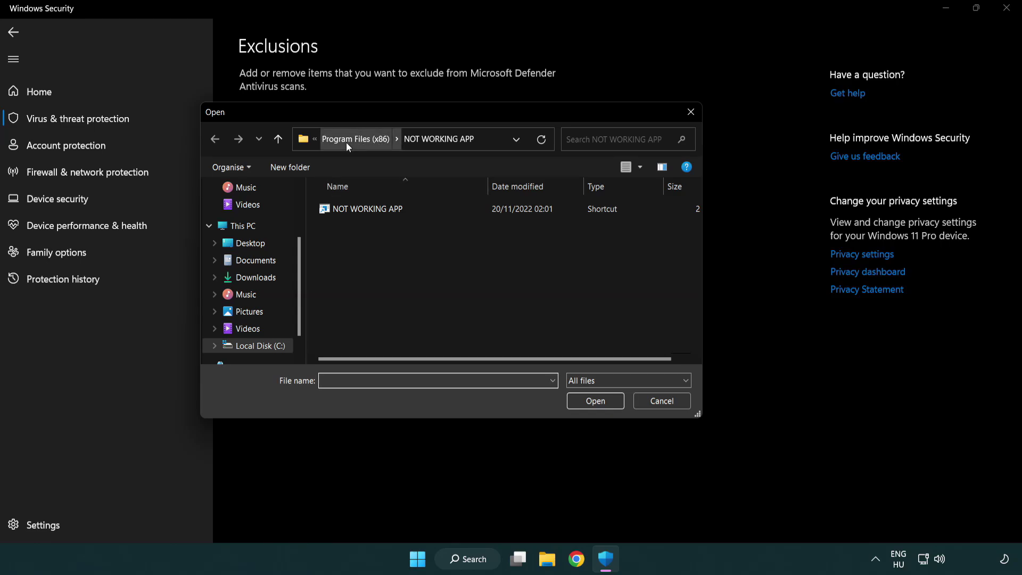
pyautogui.click(346, 140)
pyautogui.click(351, 140)
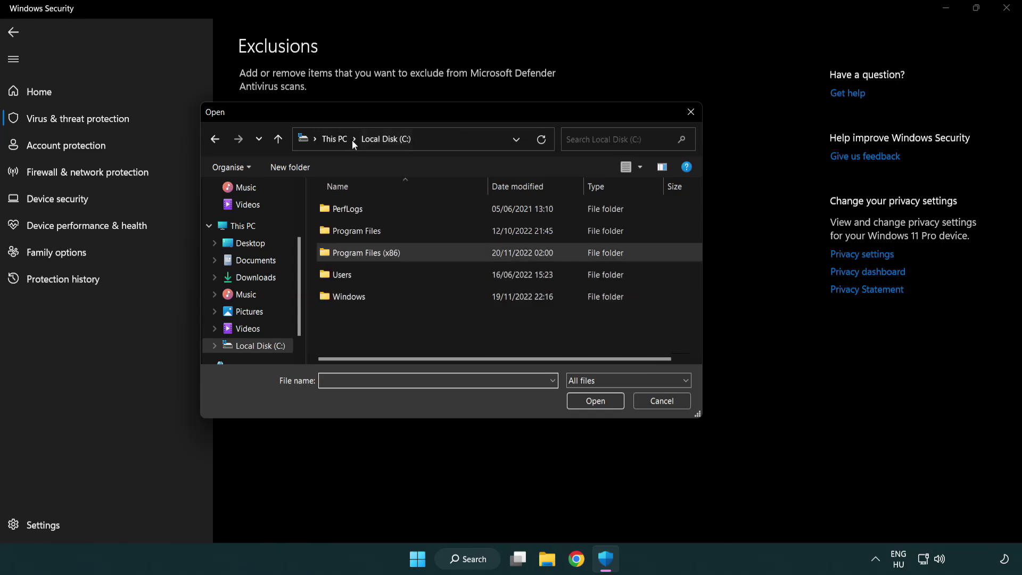
pyautogui.click(346, 142)
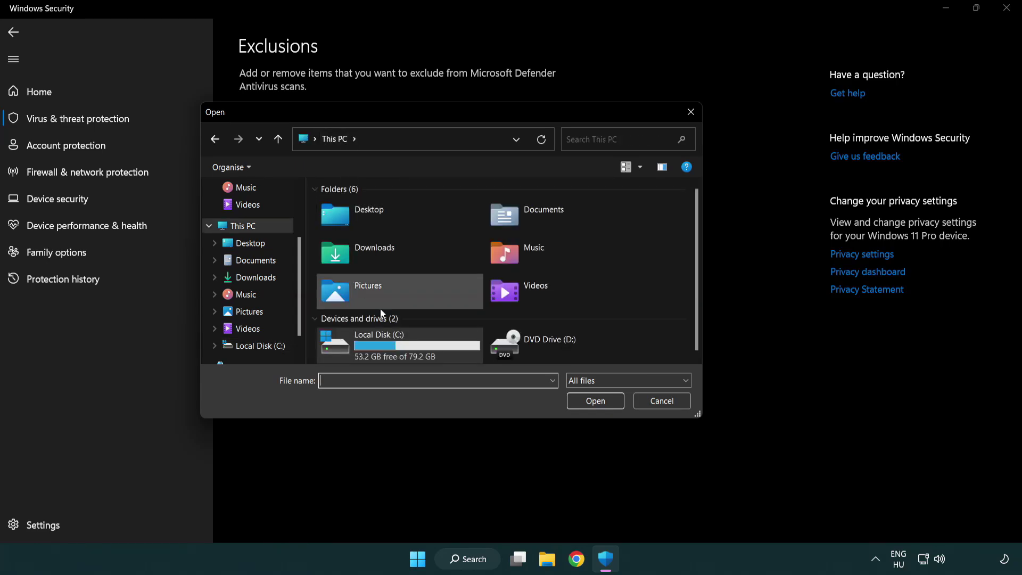
pyautogui.doubleClick(372, 351)
pyautogui.doubleClick(376, 249)
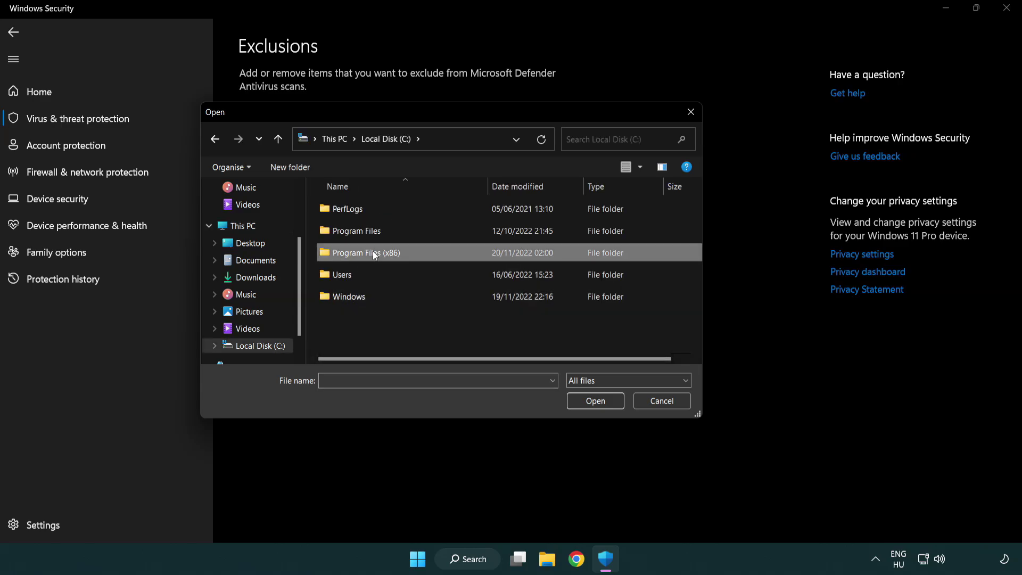
pyautogui.doubleClick(382, 345)
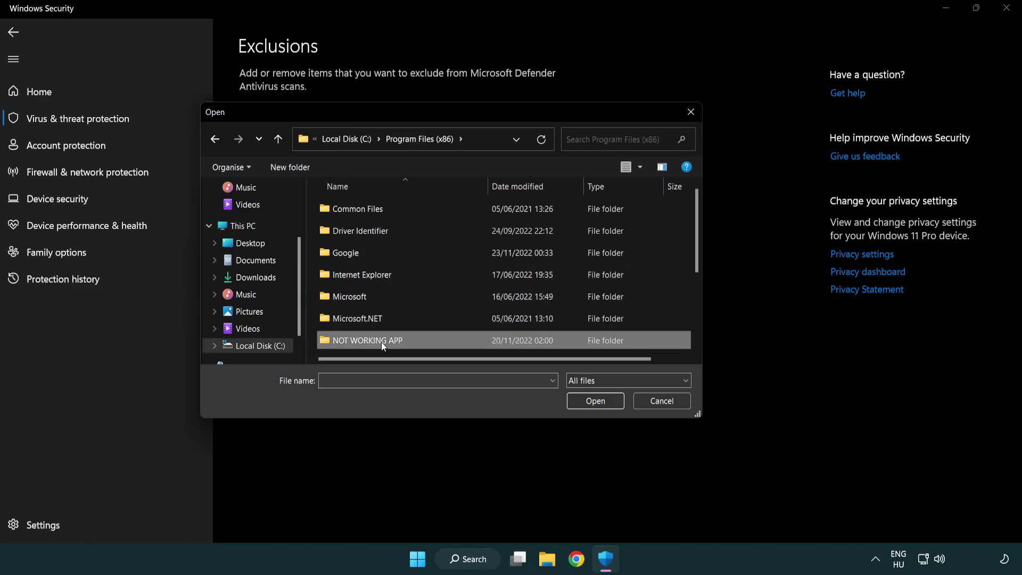
pyautogui.click(360, 208)
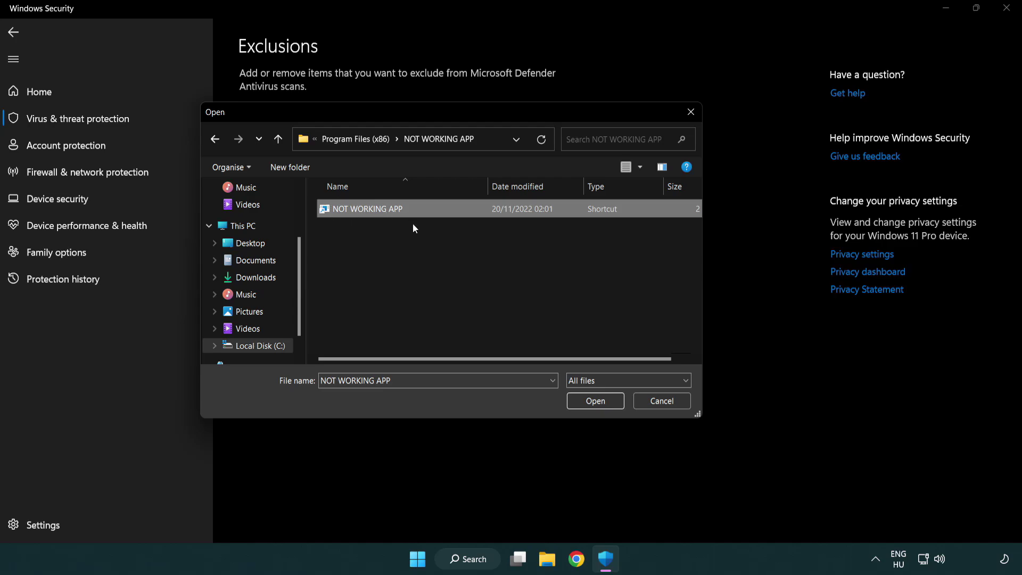
pyautogui.click(594, 406)
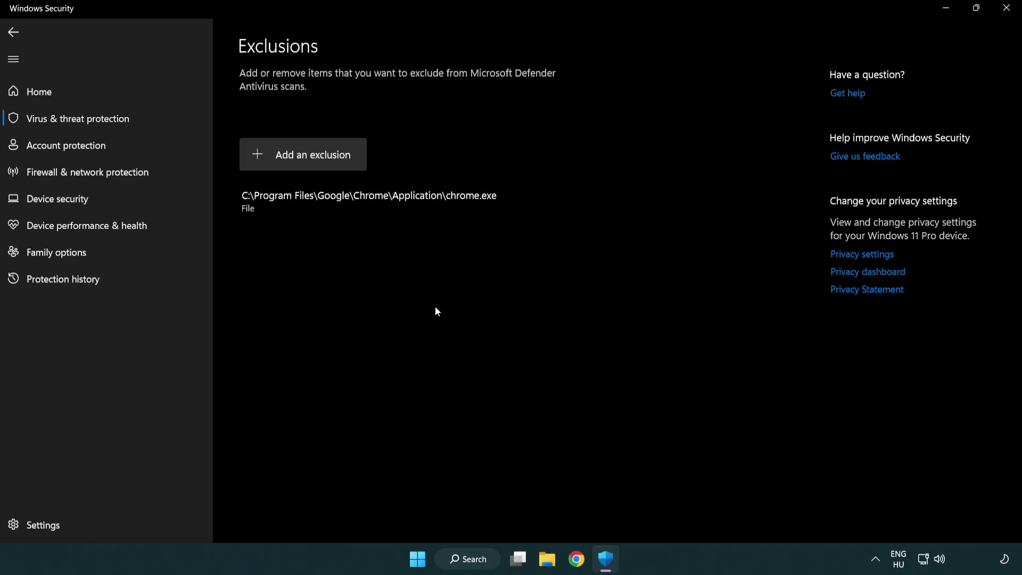
# Close Windows Security and show the Start menu's Sleep, Shut down and Restart options
pyautogui.click(1008, 17)
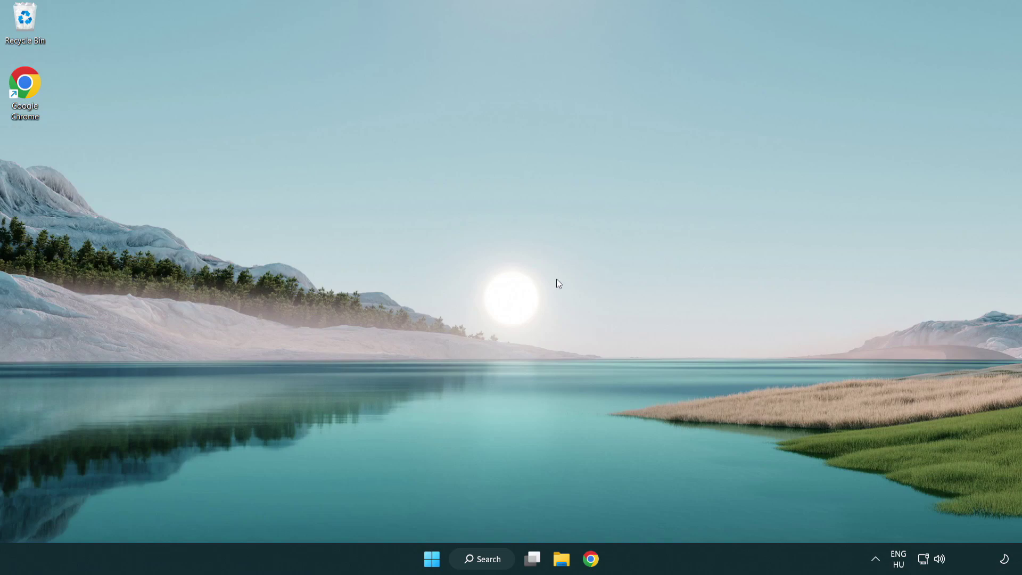
pyautogui.click(420, 560)
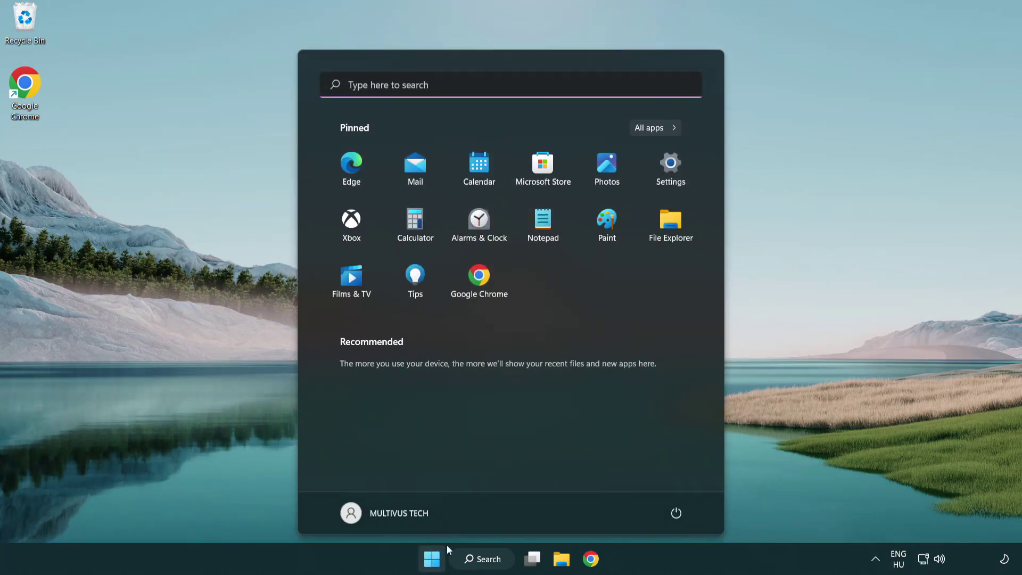
pyautogui.click(677, 512)
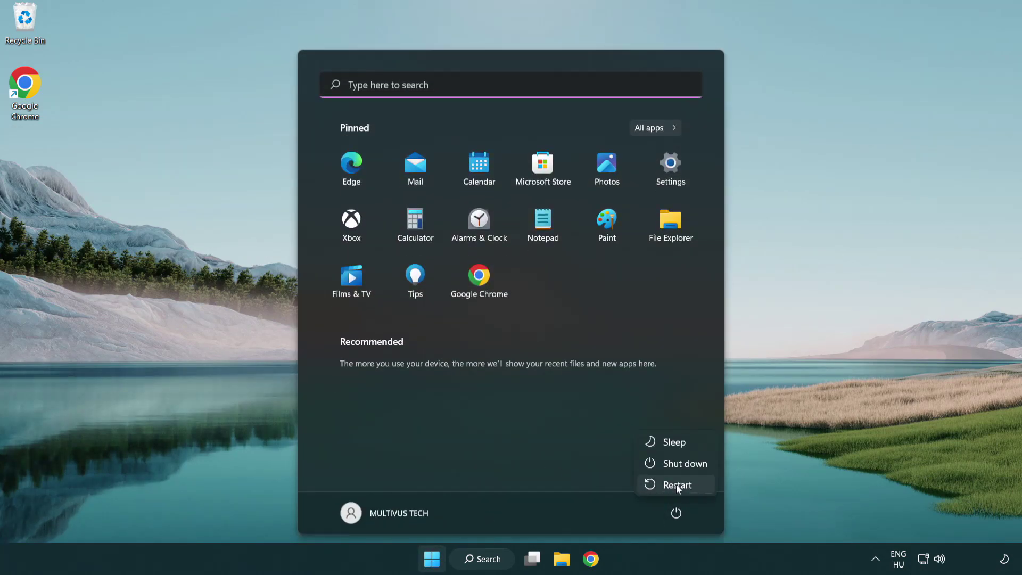